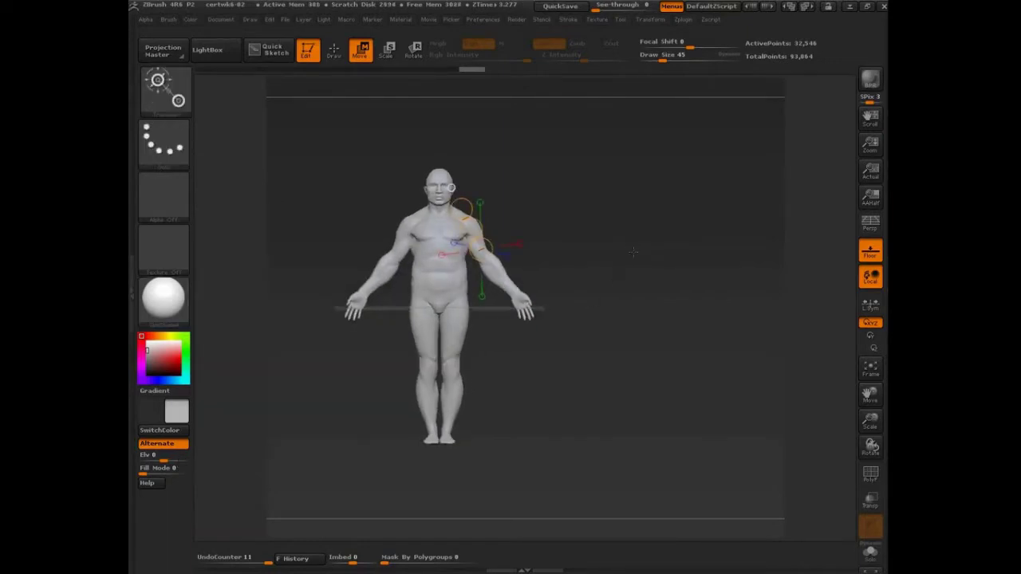
key("ctrl+shift")
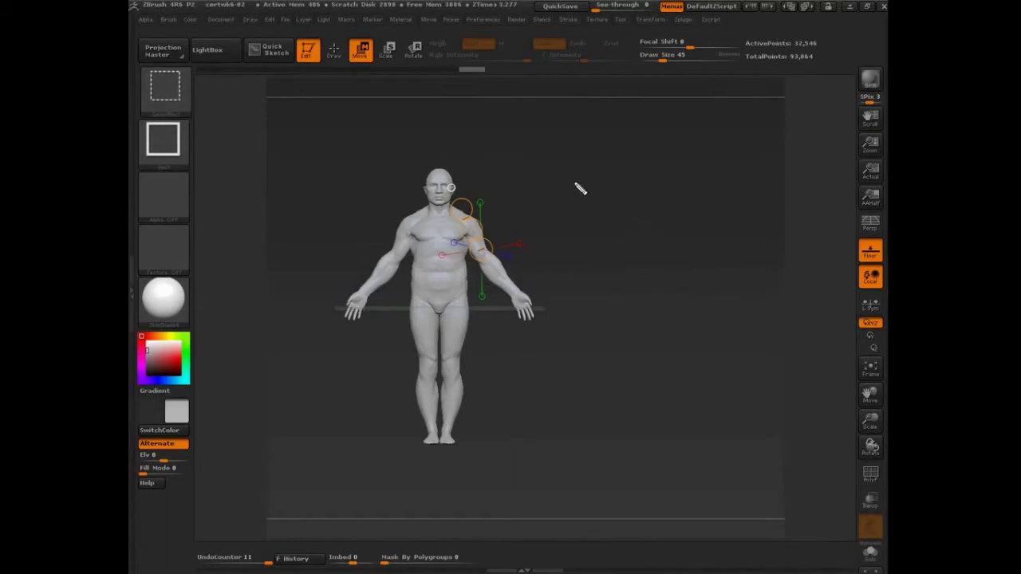
mouse_move(530, 169)
left_mouse_down()
mouse_move(620, 177)
mouse_move(605, 185)
left_mouse_up()
mouse_move(630, 158)
left_mouse_down()
mouse_move(675, 167)
mouse_move(746, 151)
mouse_move(739, 167)
mouse_move(766, 161)
left_mouse_up()
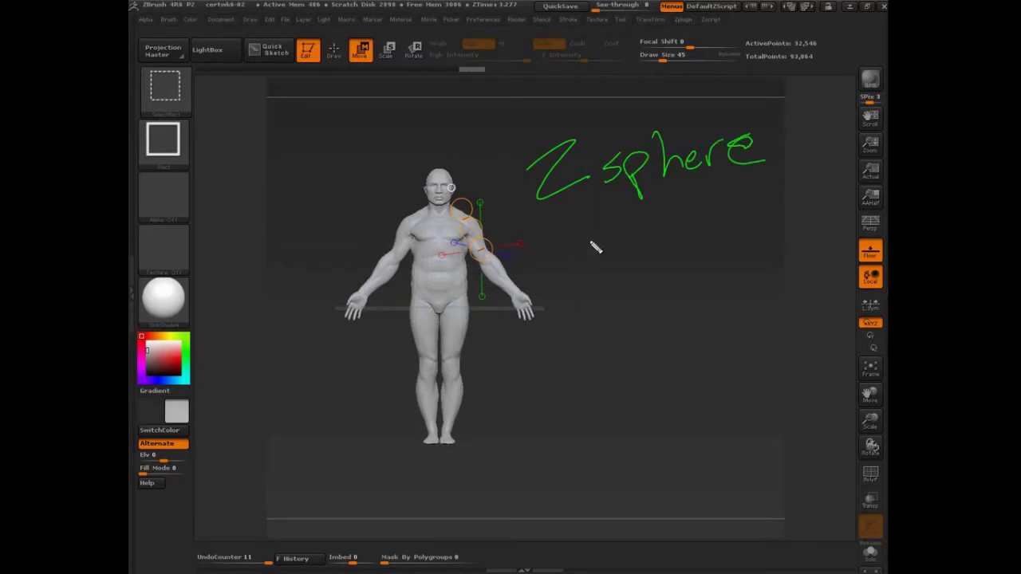
mouse_move(563, 265)
left_mouse_down()
mouse_move(558, 319)
mouse_move(594, 327)
mouse_move(644, 307)
mouse_move(668, 274)
mouse_move(697, 276)
mouse_move(735, 290)
mouse_move(719, 337)
left_mouse_up()
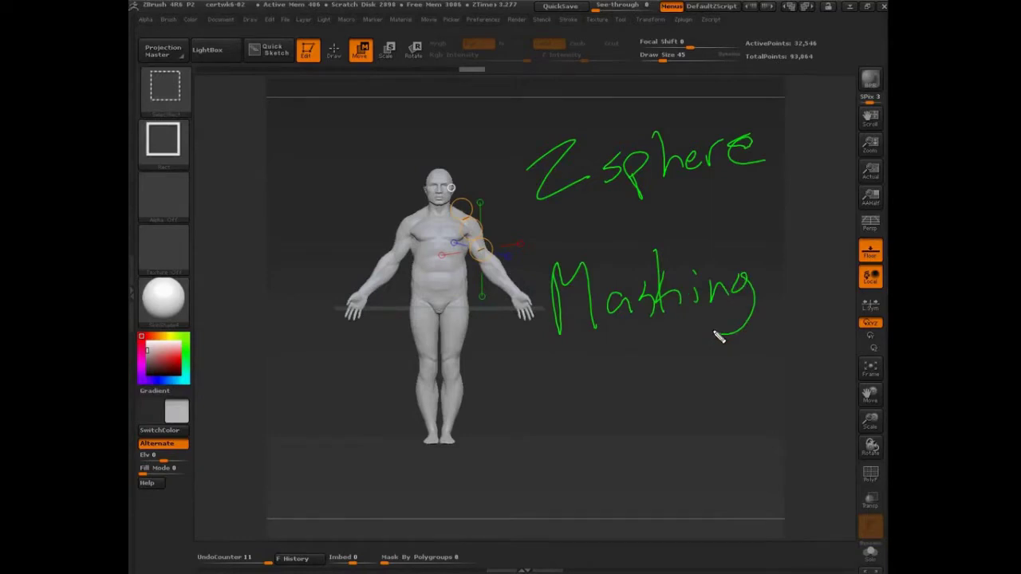
mouse_move(571, 343)
left_mouse_down()
mouse_move(633, 333)
mouse_move(699, 404)
mouse_move(677, 409)
left_mouse_up()
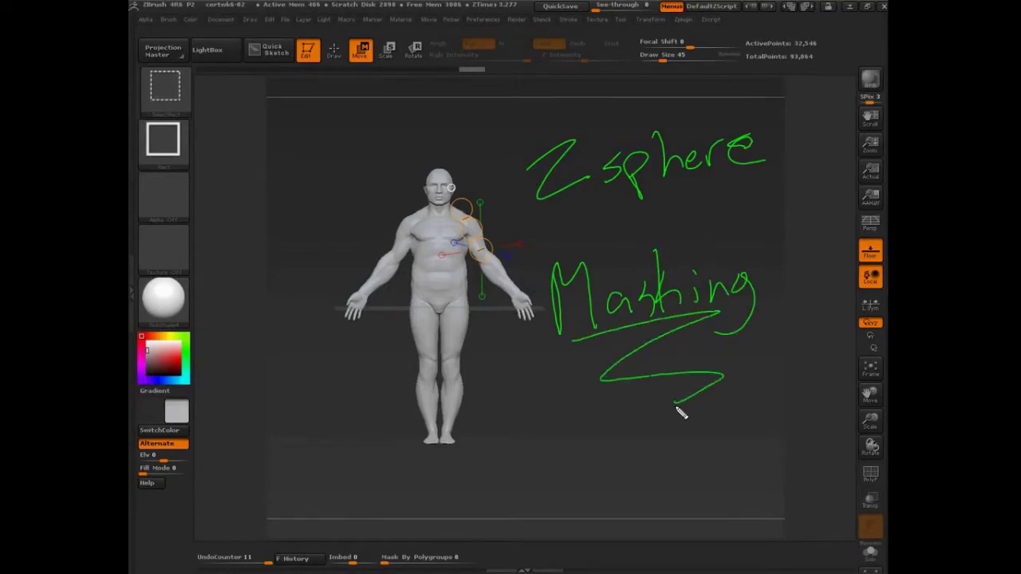
key("Escape")
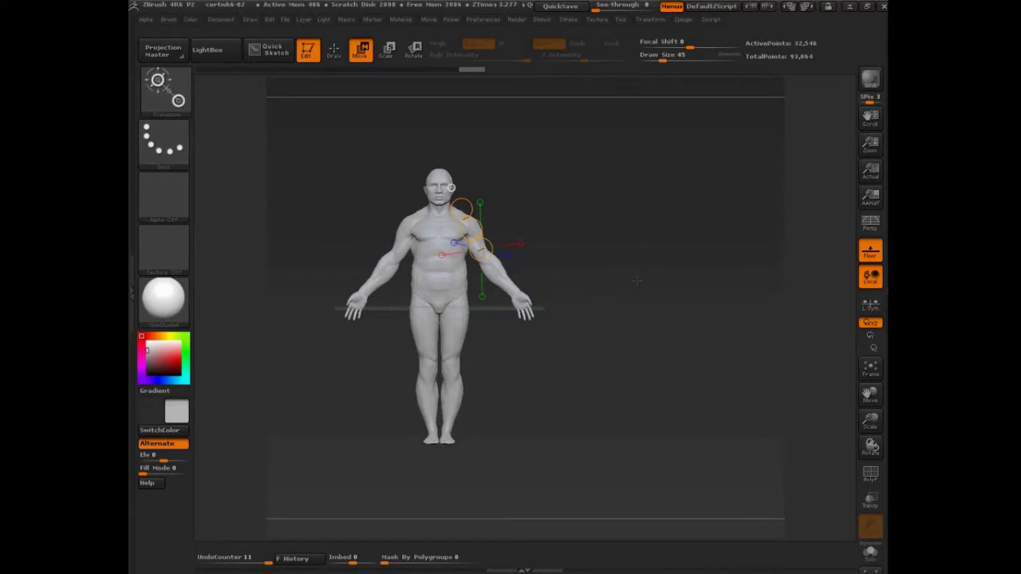
Step: Mask the figure's right leg topologically with a Transpose line from the foot past the hip, and invert the mask
left_click_drag(623, 283, 679, 289, "alt")
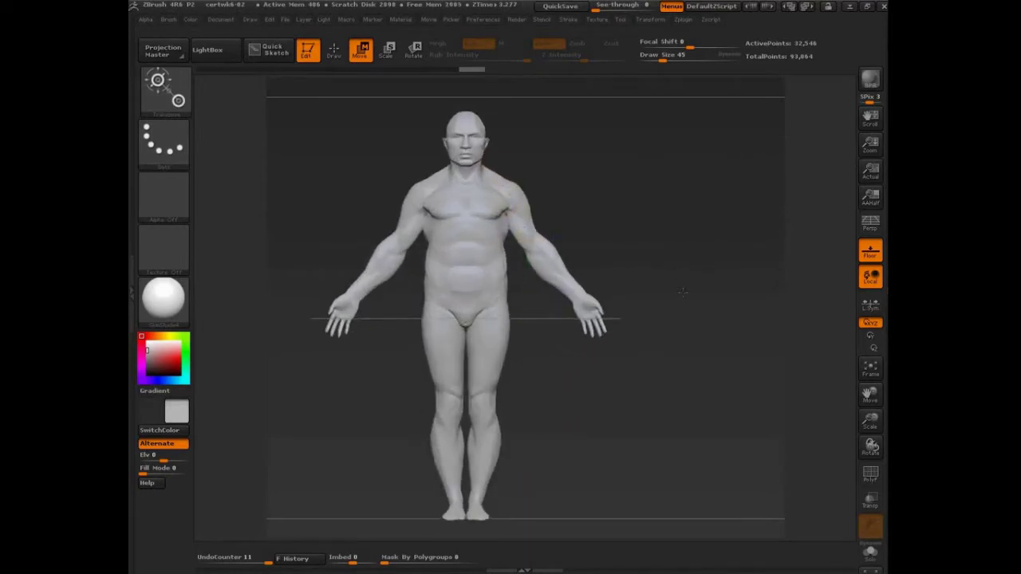
left_click_drag(661, 249, 698, 245, "alt")
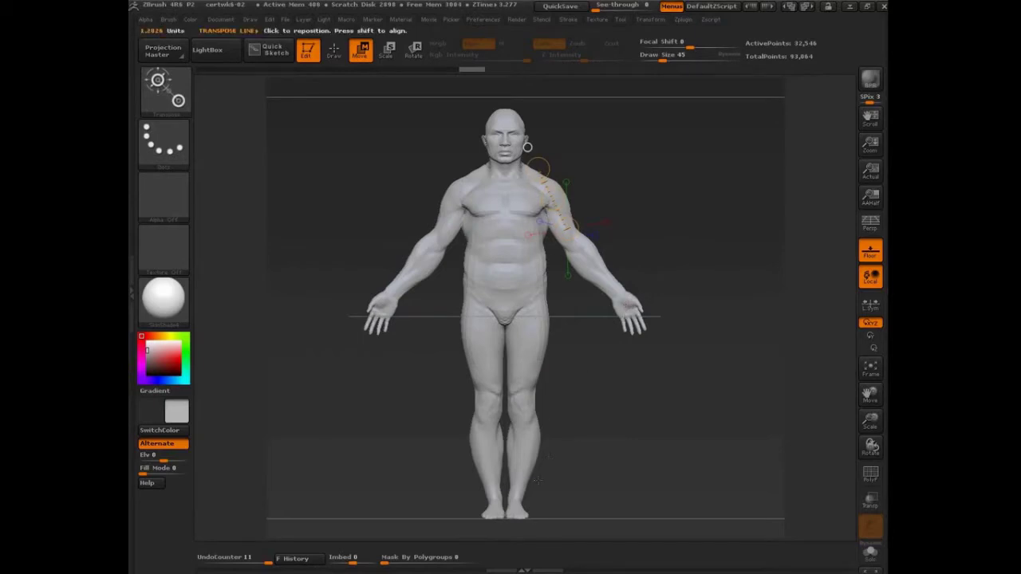
mouse_move(493, 515)
left_mouse_down("ctrl")
mouse_move(453, 173)
mouse_move(449, 317)
mouse_move(442, 202)
mouse_move(444, 258)
left_mouse_up("ctrl")
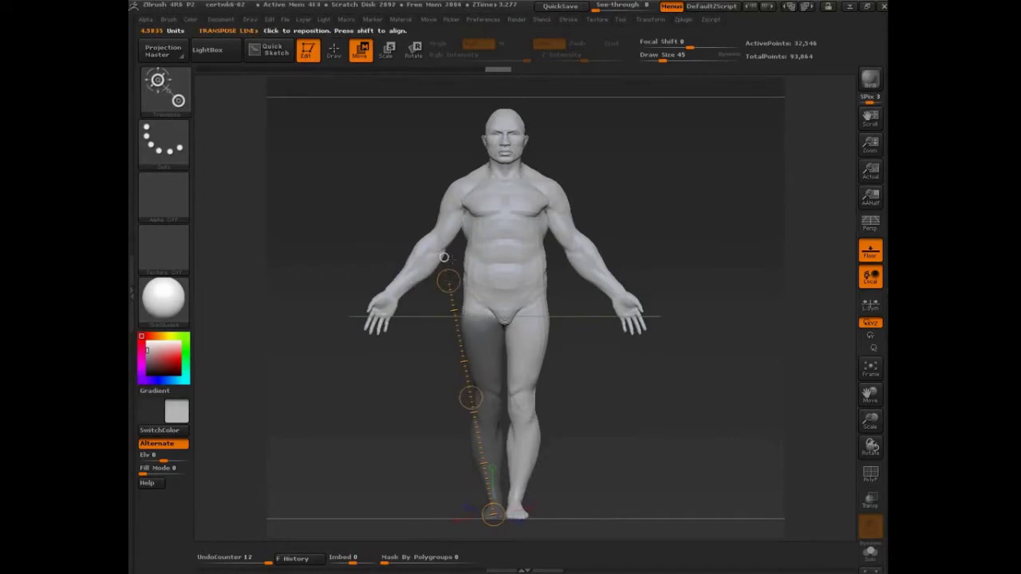
left_click_drag(628, 388, 621, 396, "ctrl")
left_click_drag(613, 394, 620, 369)
key("ctrl+z")
left_click(616, 393, "ctrl")
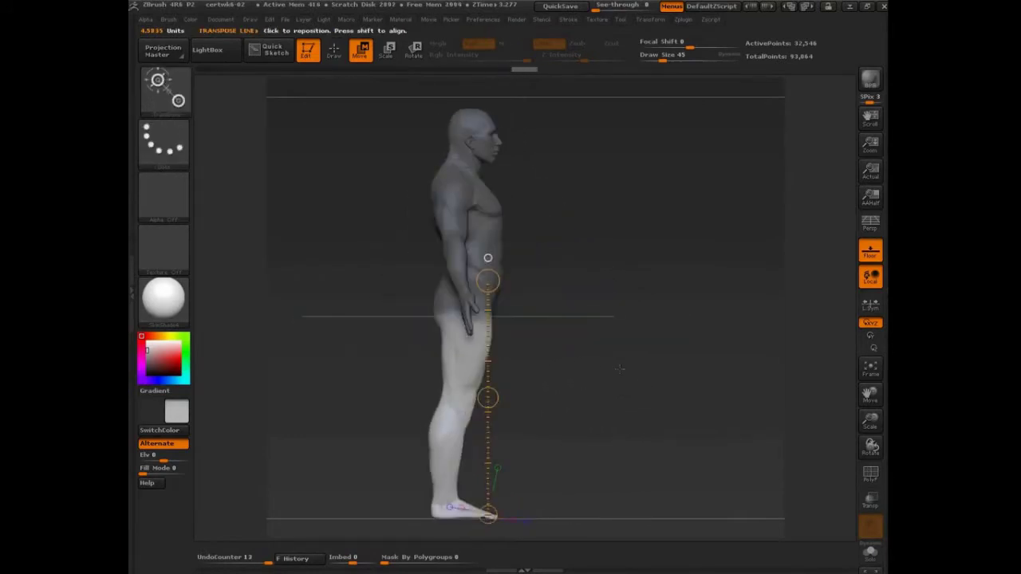
Step: Try swinging the unmasked right leg forward with a Transpose line from the hip, undo it and clear the mask
mouse_move(457, 319)
left_mouse_down()
mouse_move(690, 266)
mouse_move(677, 189)
mouse_move(676, 261)
left_mouse_up()
key("r")
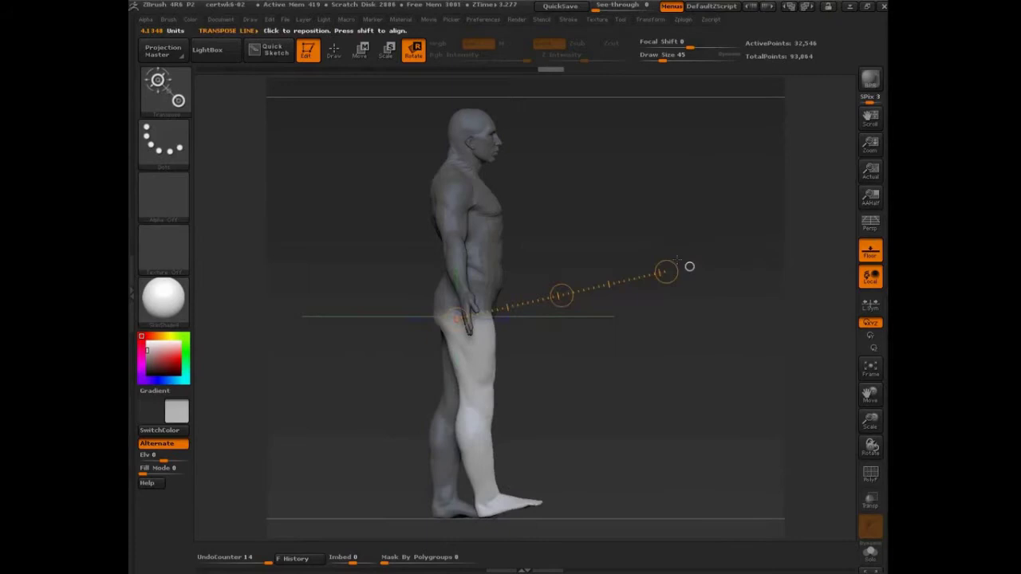
key("ctrl+z")
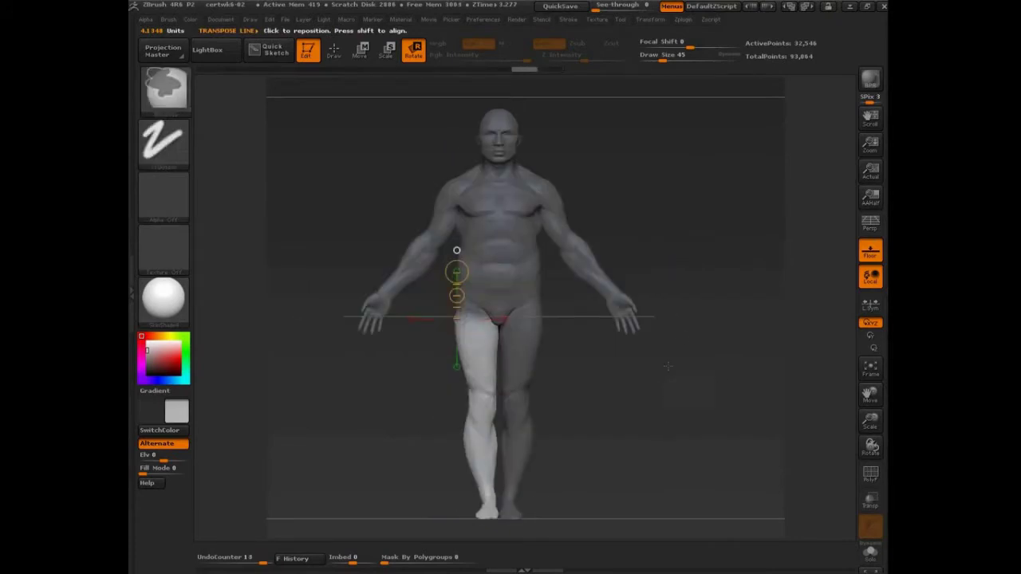
left_click(667, 366, "ctrl")
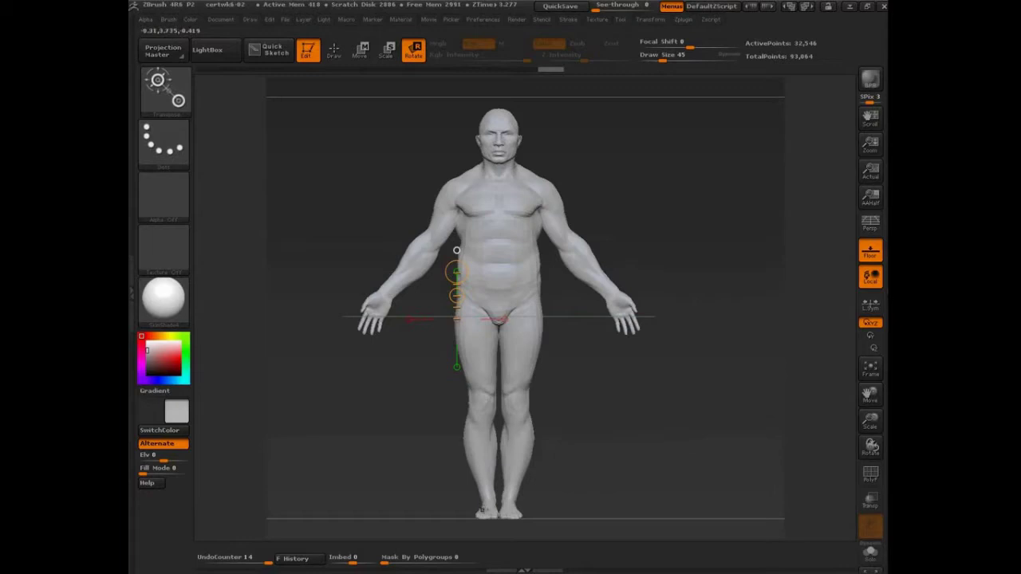
Step: Try a topological mask over the lower body with a Transpose line from the foot past the head, and undo it
left_click_drag(488, 514, 512, 82, "ctrl")
left_click(522, 89, "ctrl")
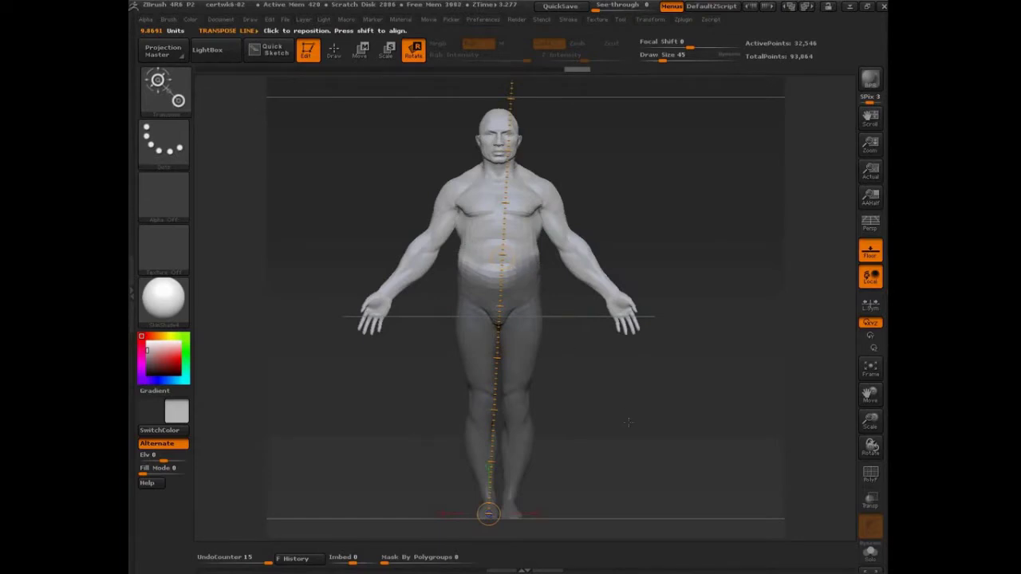
key("ctrl+z")
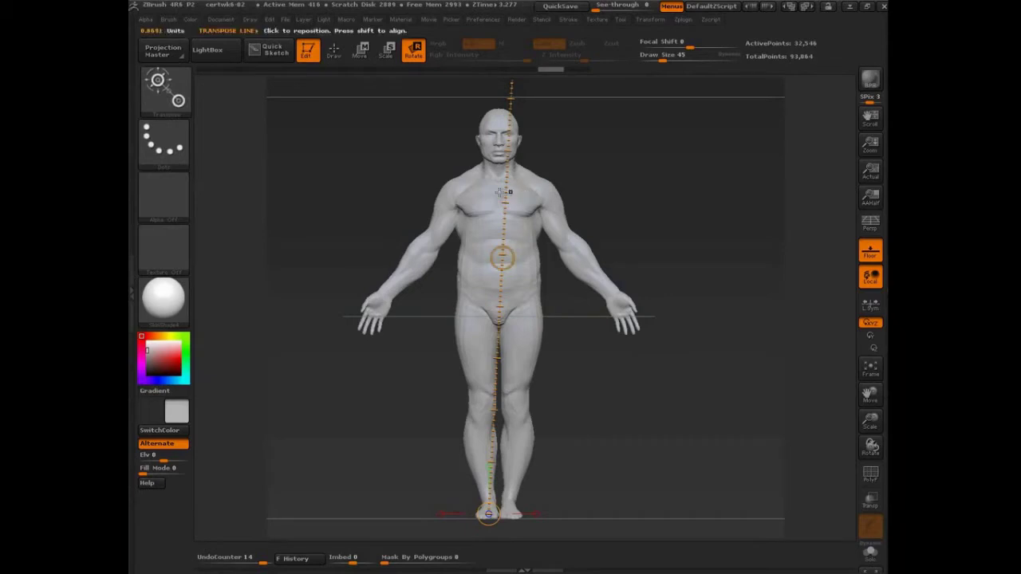
Step: Mask everything but the figure's left forearm and hand with a Transpose line from the upper chest past the hand, and clear the mask
left_click(511, 192, "ctrl")
left_click_drag(510, 193, 718, 335, "ctrl")
mouse_move(517, 185)
left_mouse_down("ctrl")
mouse_move(604, 250)
mouse_move(697, 362)
mouse_move(737, 384)
mouse_move(743, 362)
mouse_move(721, 415)
mouse_move(751, 376)
left_mouse_up("ctrl")
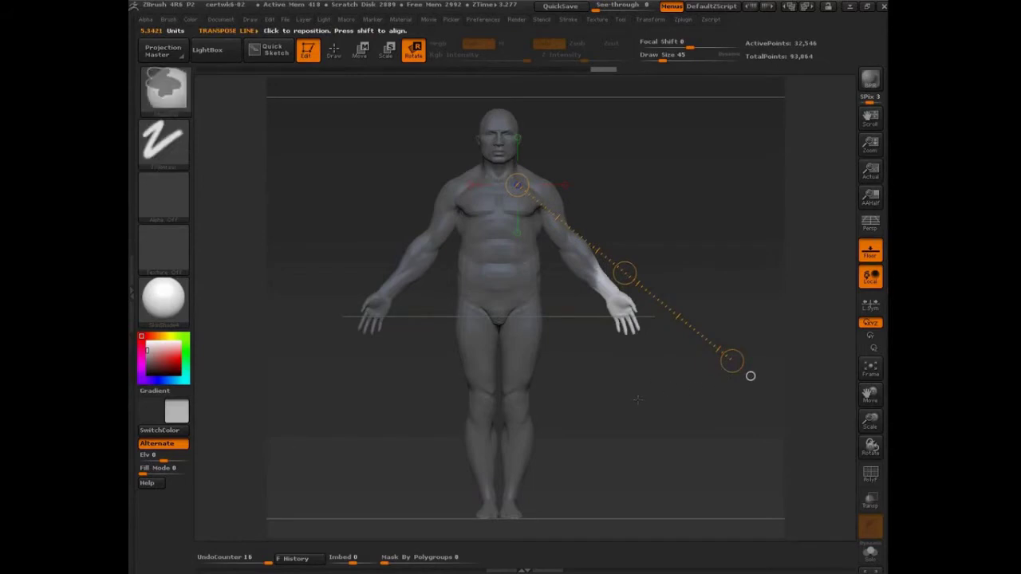
left_click_drag(662, 410, 666, 422, "ctrl")
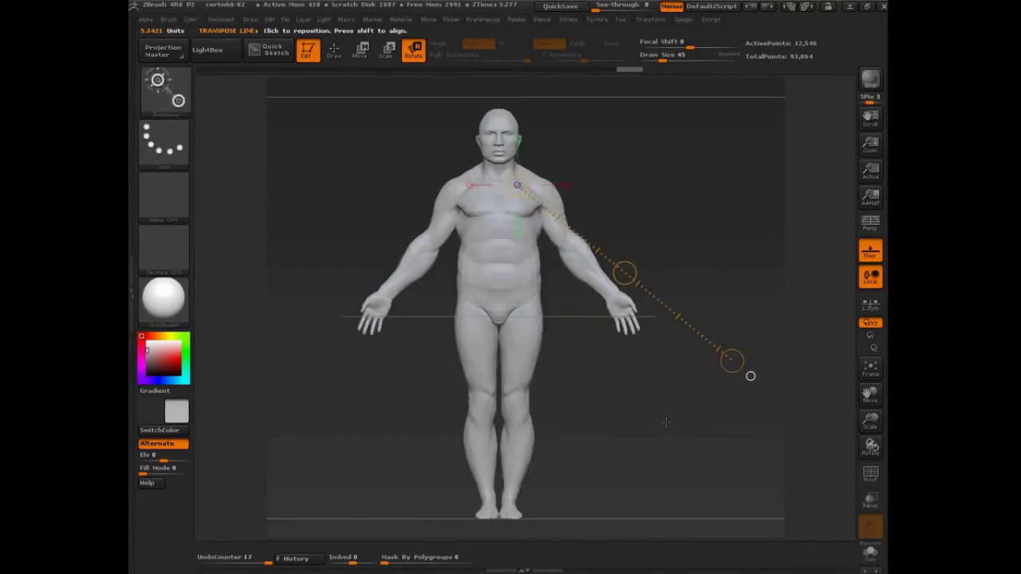
Step: Paint a freehand mask across the figure's left forearm in Draw mode
key("q")
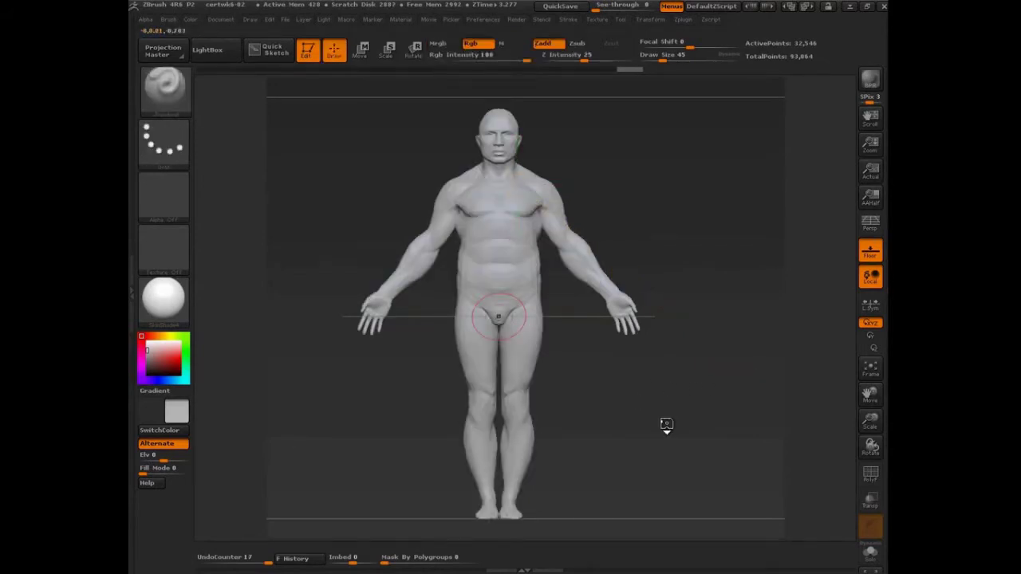
key("ctrl")
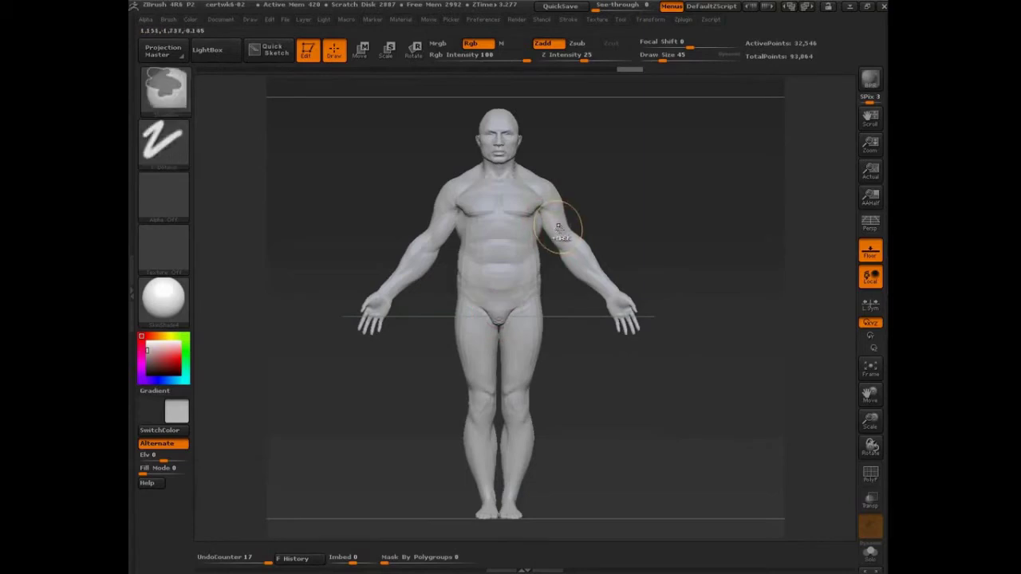
left_click_drag(583, 261, 597, 275, "ctrl")
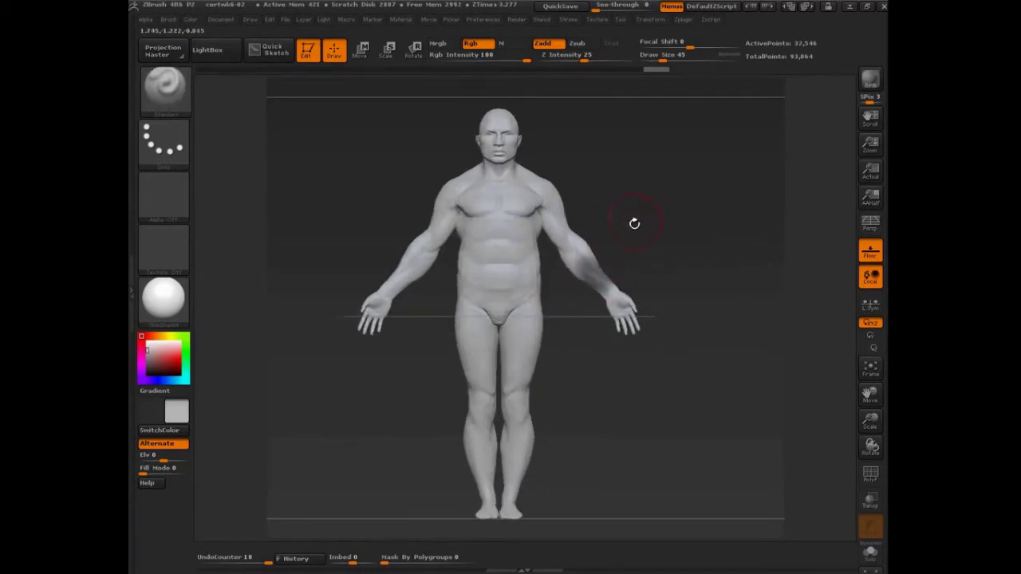
Step: Mask everything but the left hand with a Transpose line from the elbow past the fingers, and clear the mask
key("w")
left_click_drag(576, 255, 644, 338, "ctrl")
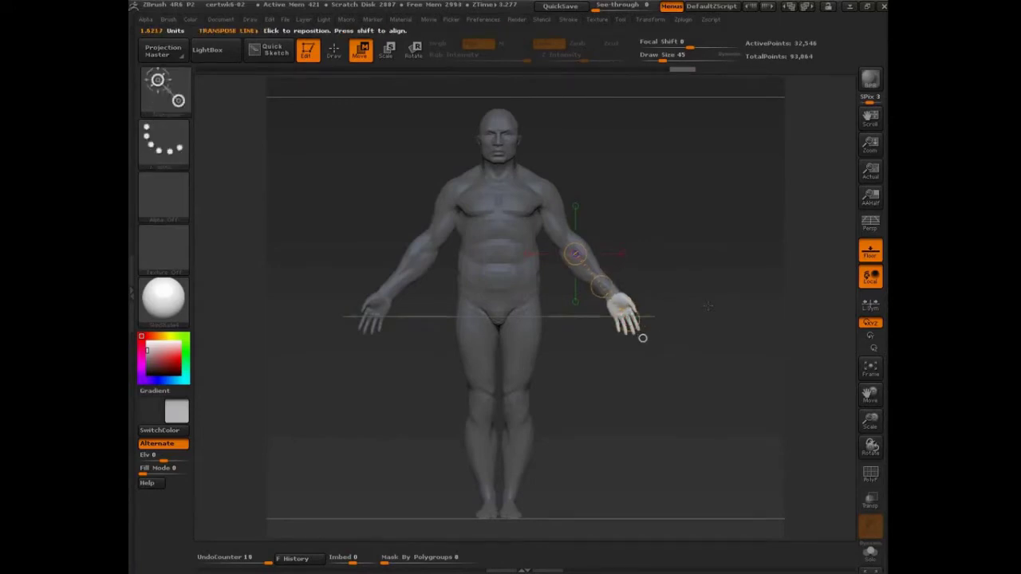
mouse_move(704, 301)
left_mouse_down()
mouse_move(651, 303)
mouse_move(750, 300)
mouse_move(700, 298)
mouse_move(710, 324)
left_mouse_up()
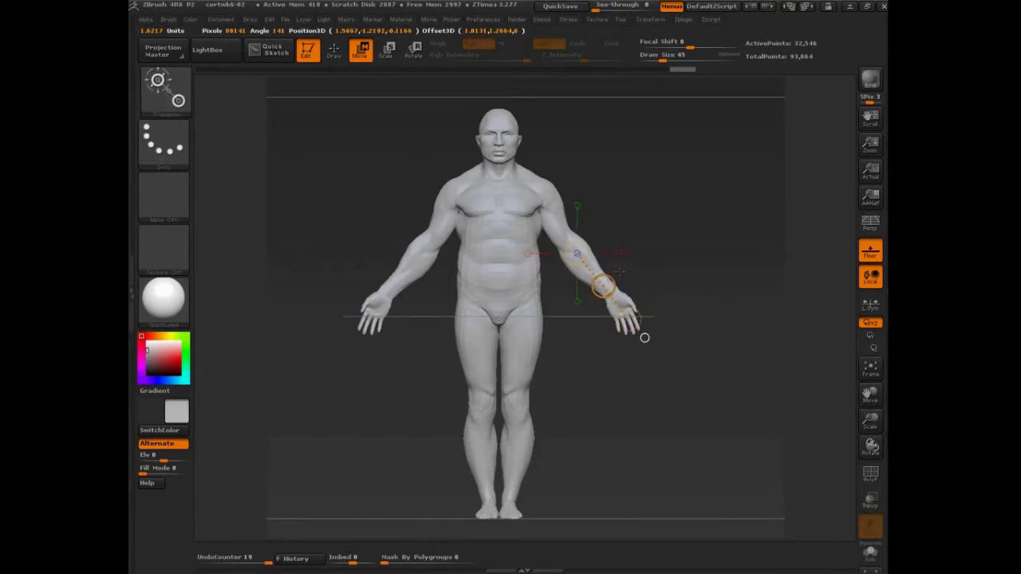
Step: Mask the left hand with a Transpose line from palm to elbow, invert the mask and pull the line's end up beside the shoulder
left_click_drag(620, 272, 705, 197)
left_click(619, 308, "ctrl")
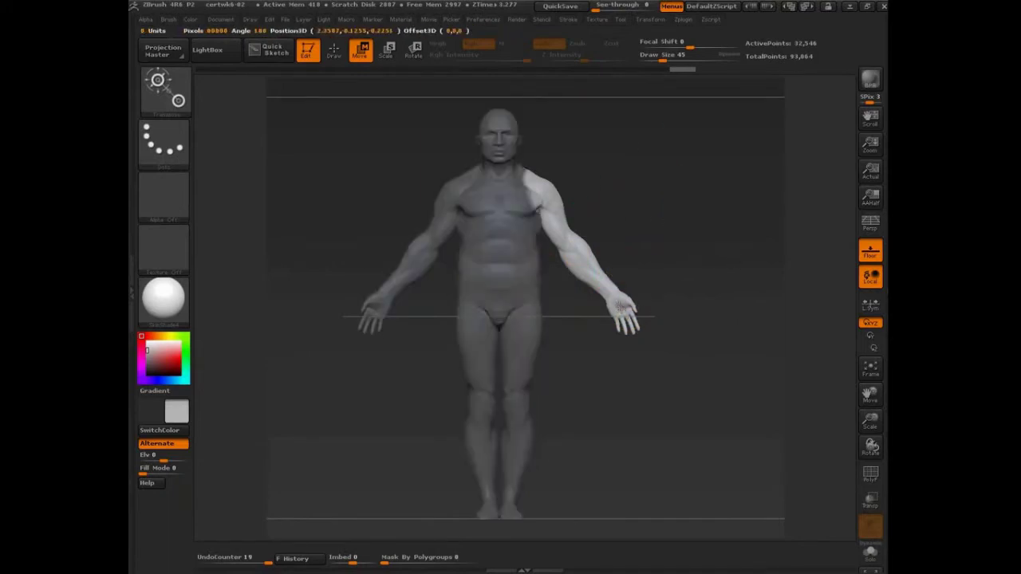
left_click_drag(620, 308, 578, 252, "ctrl")
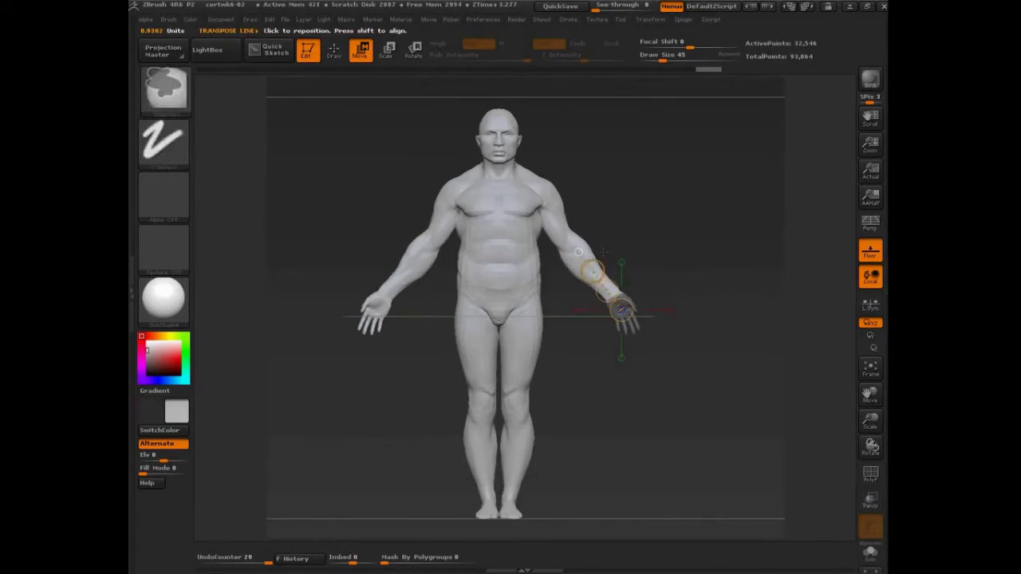
left_click(690, 264, "ctrl")
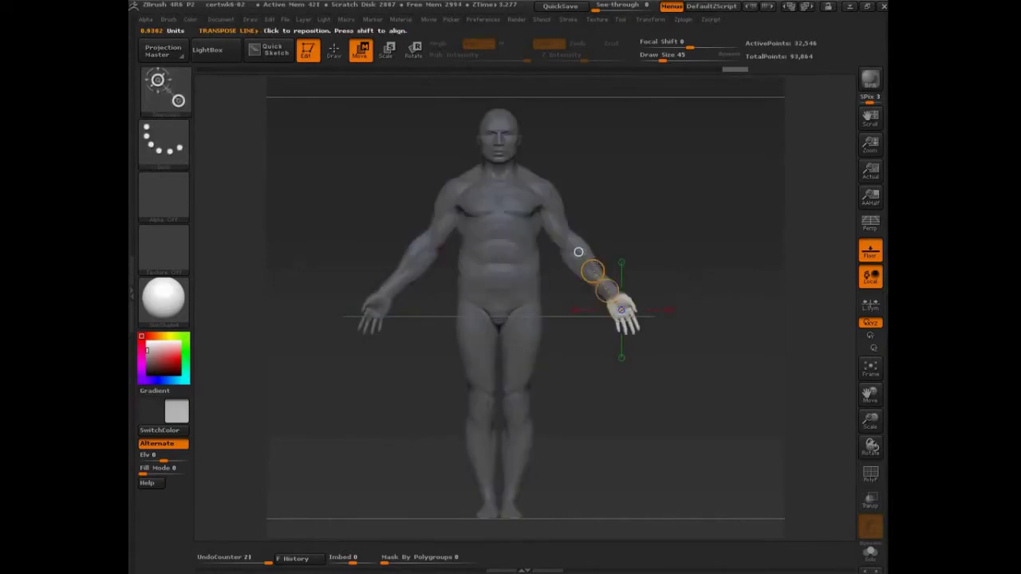
left_click_drag(578, 252, 691, 187)
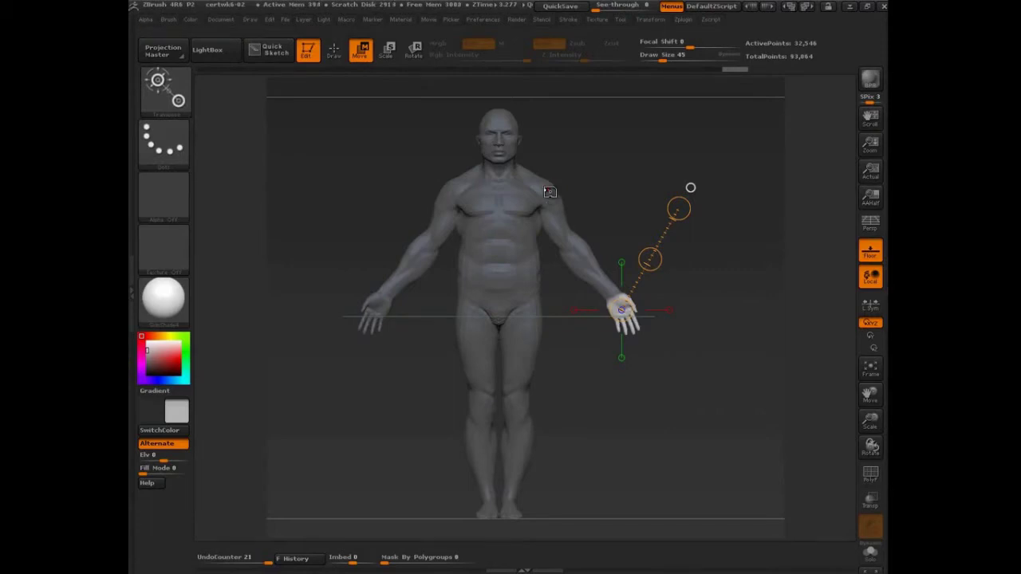
left_click_drag(636, 77, 602, 276)
left_click_drag(615, 396, 636, 407)
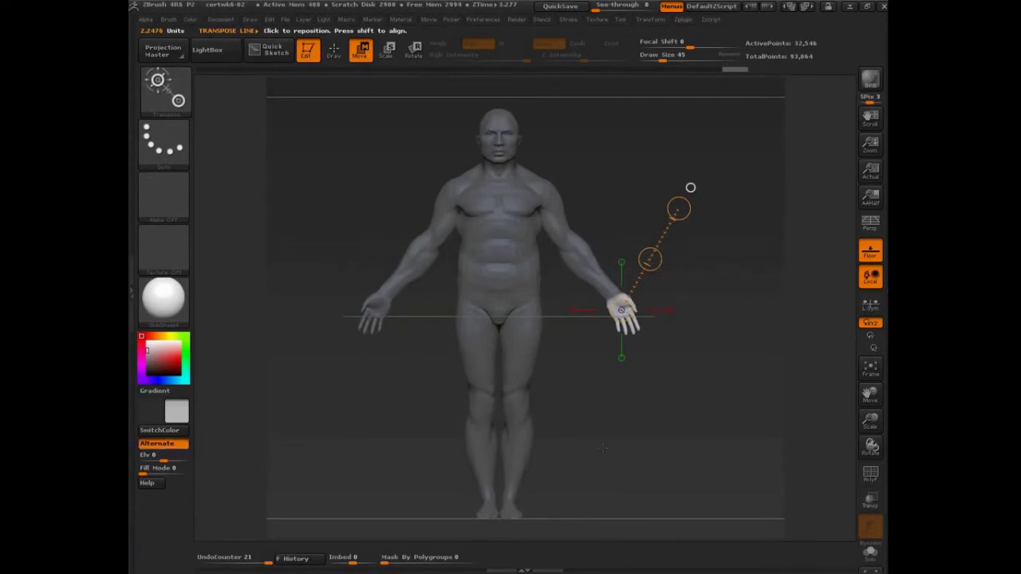
Step: Return to Draw mode and clear the mask from the whole figure
mouse_move(604, 449)
left_mouse_down("alt")
mouse_move(520, 343)
mouse_move(577, 422)
mouse_move(579, 457)
mouse_move(586, 391)
mouse_move(567, 342)
mouse_move(560, 381)
left_mouse_up("alt")
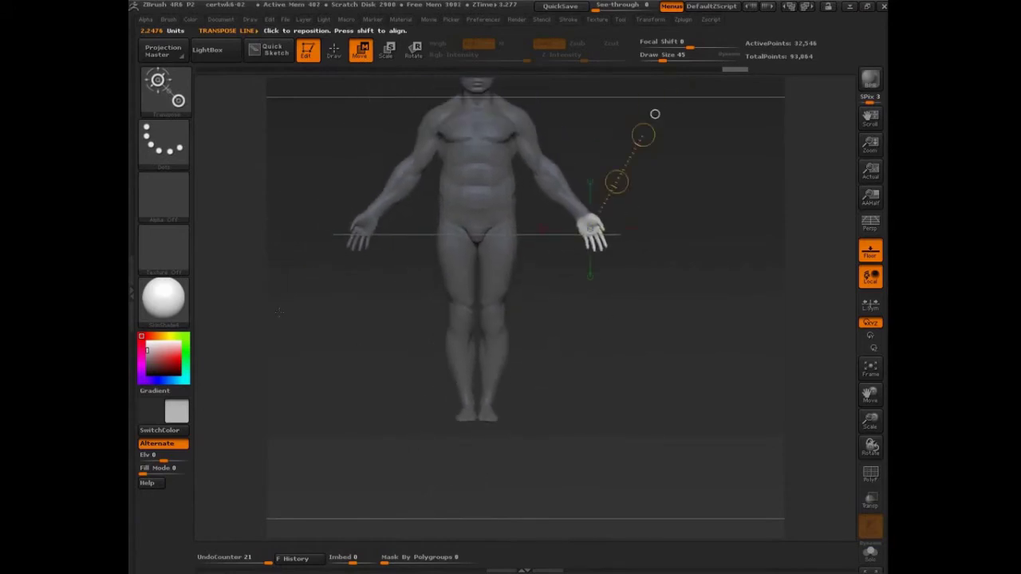
key("q")
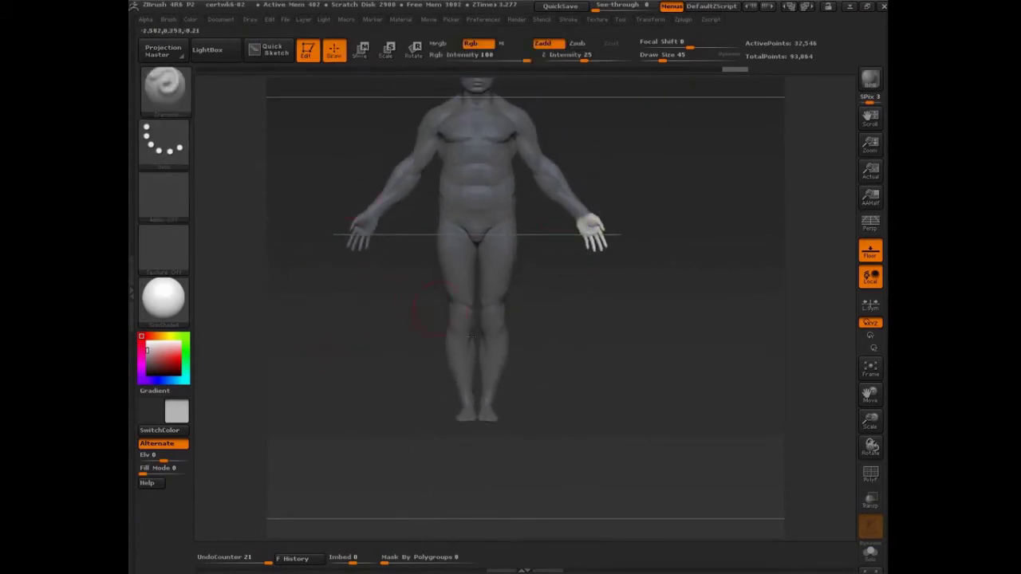
left_click_drag(625, 324, 561, 428, "ctrl")
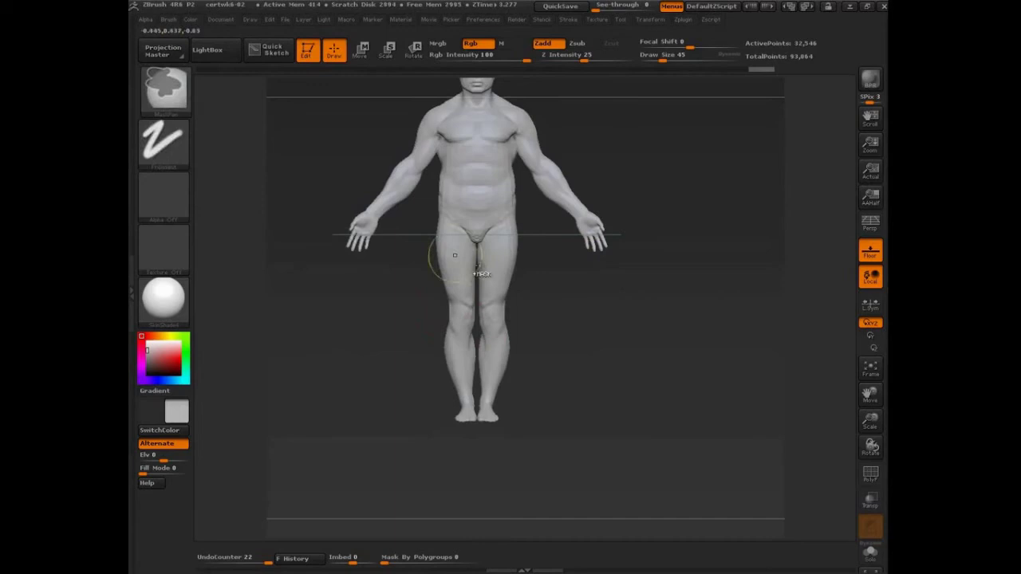
Step: Try masking the abdomen and the figure's left leg in Draw mode, and undo both masks
mouse_move(474, 200)
left_mouse_down("ctrl")
mouse_move(498, 255)
mouse_move(486, 411)
left_mouse_up("ctrl")
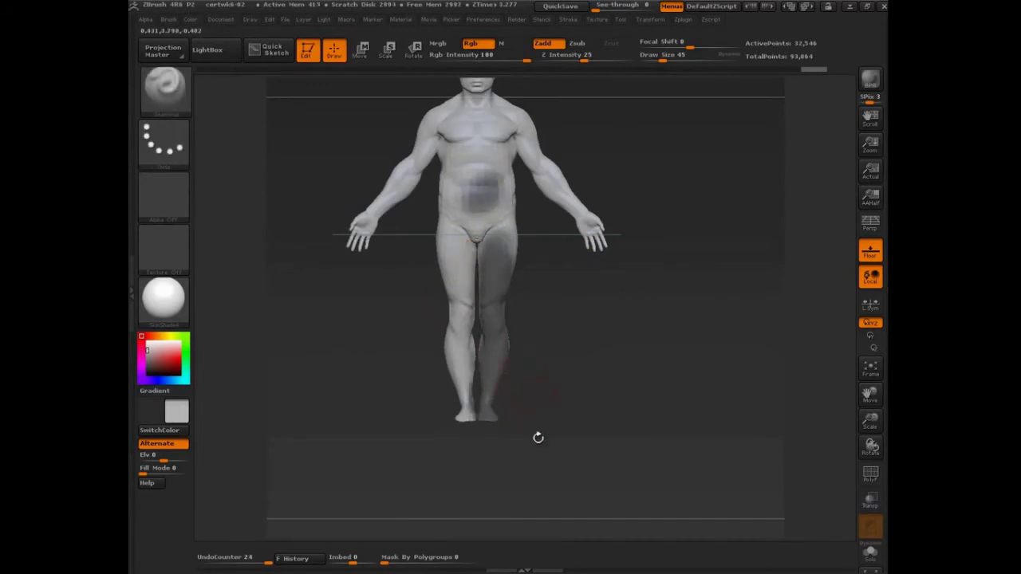
key("ctrl+z")
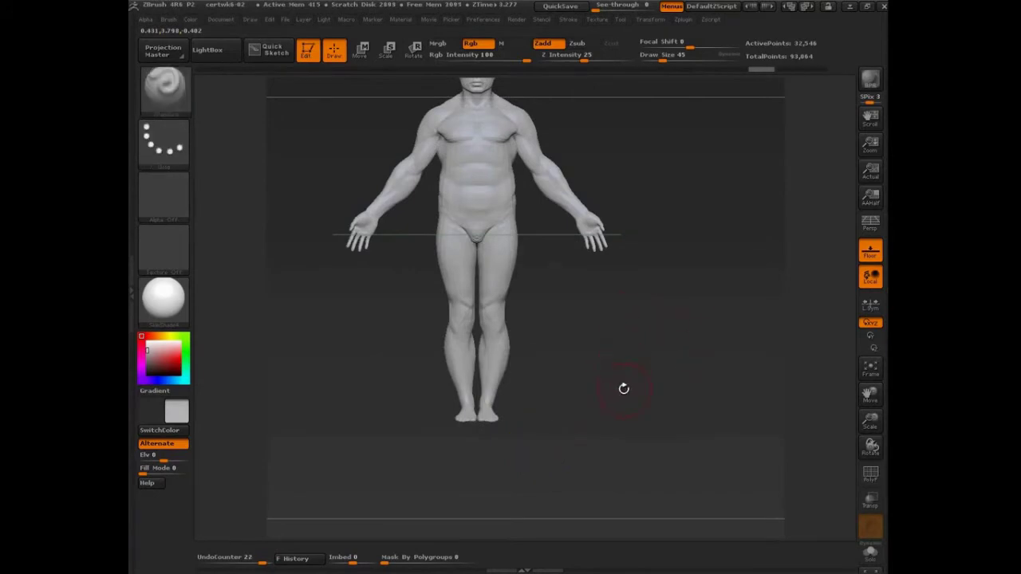
mouse_move(550, 294)
left_mouse_down("alt")
mouse_move(654, 333)
mouse_move(542, 279)
left_mouse_up("alt")
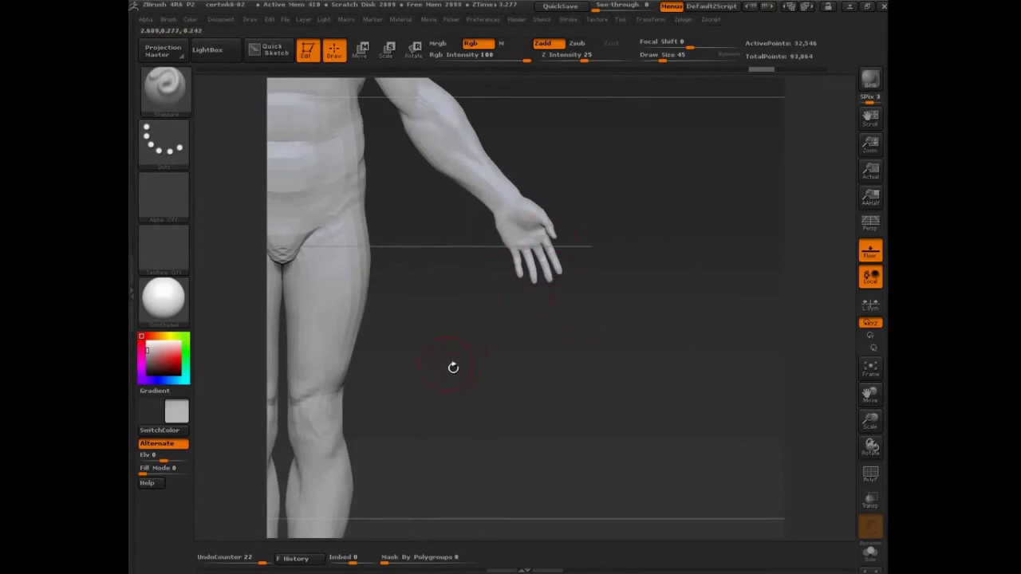
left_click_drag(498, 371, 520, 343, "alt")
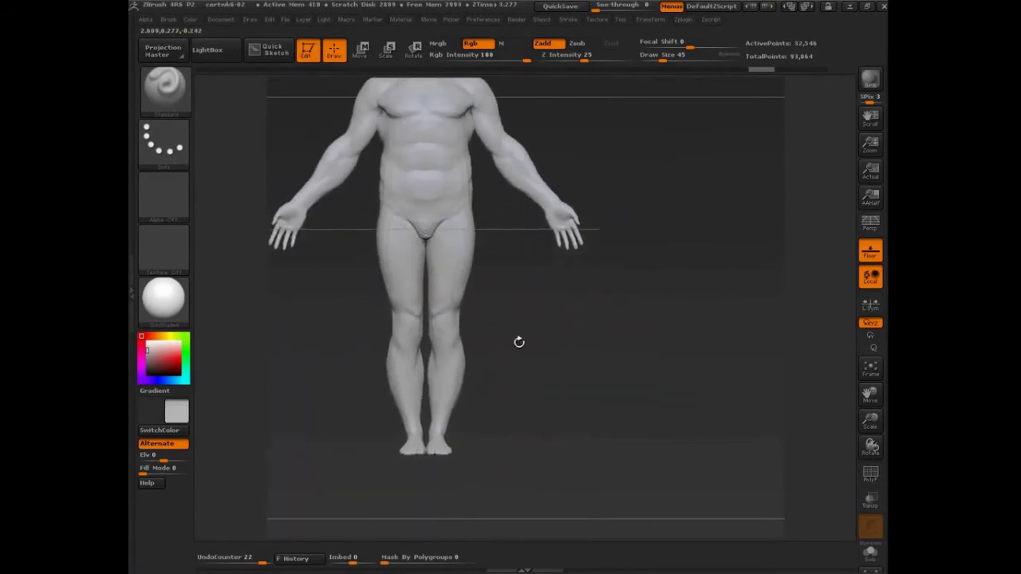
Step: Choose the MaskLasso brush for masking, outline the figure's left forearm and hand to mask them, and clear the mask
mouse_move(186, 117)
left_click(170, 96, "ctrl+shift")
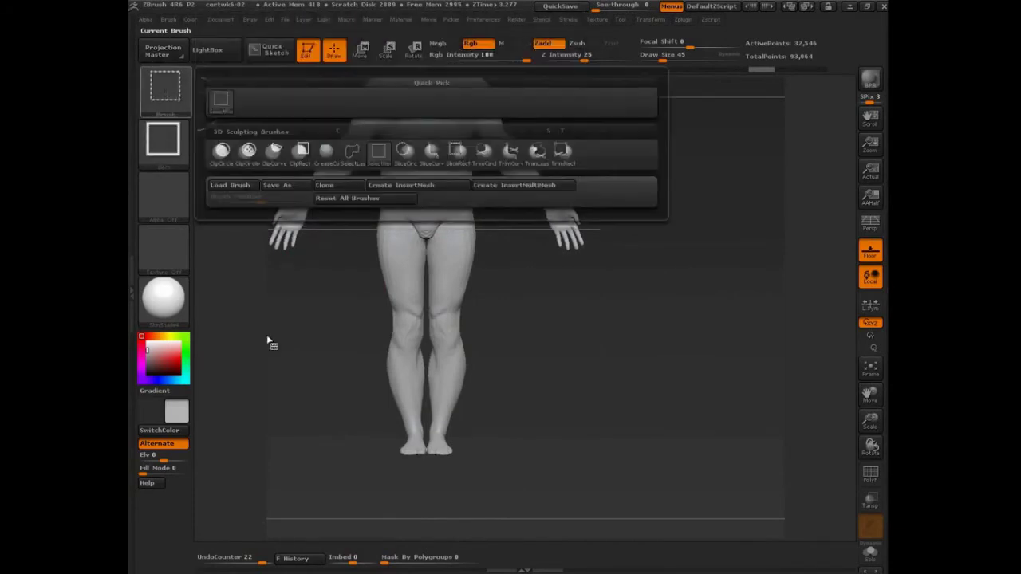
left_click(163, 87, "ctrl")
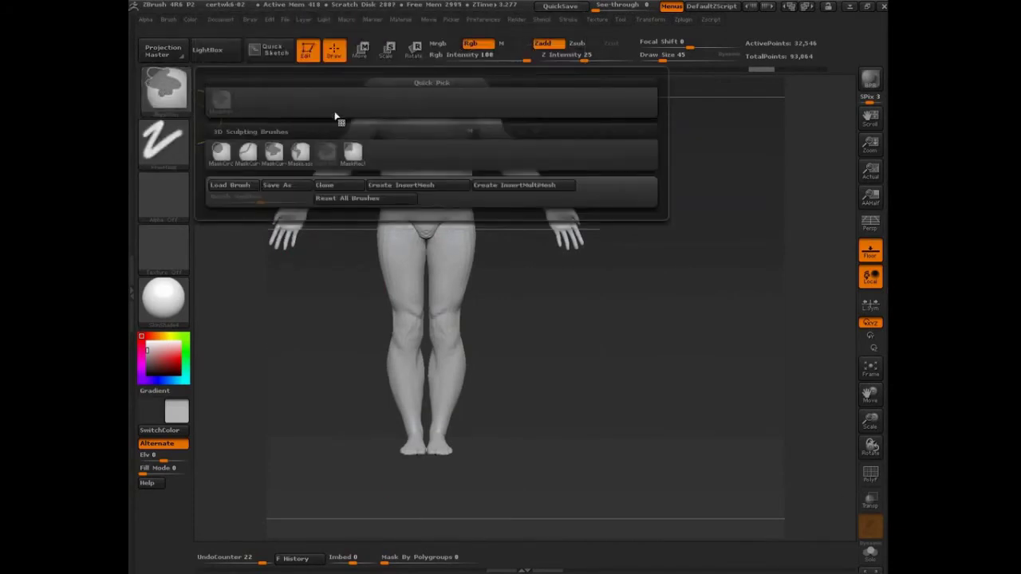
left_click(300, 154)
mouse_move(570, 312)
left_mouse_down("ctrl")
mouse_move(547, 251)
mouse_move(672, 255)
mouse_move(675, 265)
left_mouse_up("ctrl")
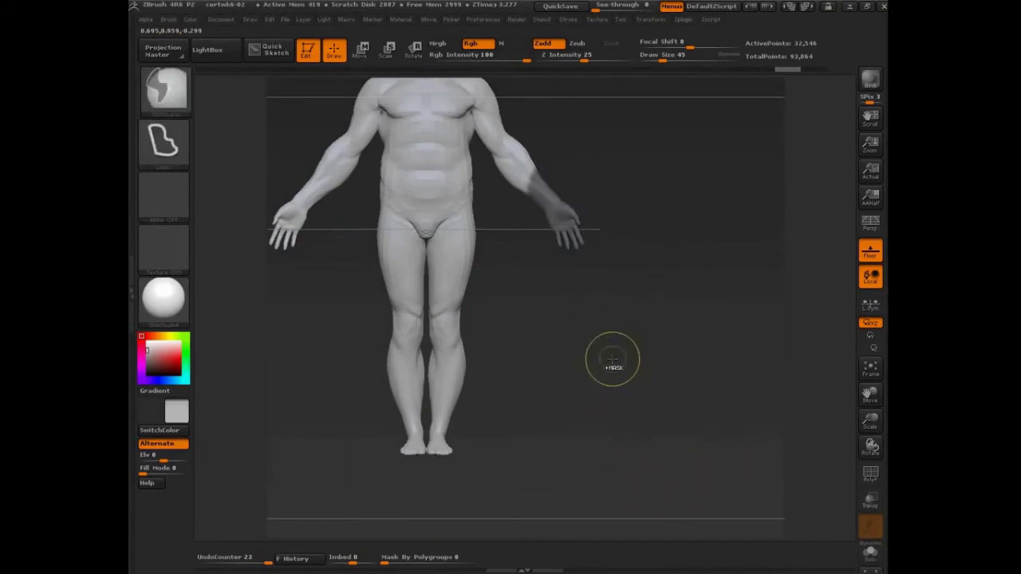
left_click_drag(614, 360, 567, 336, "ctrl")
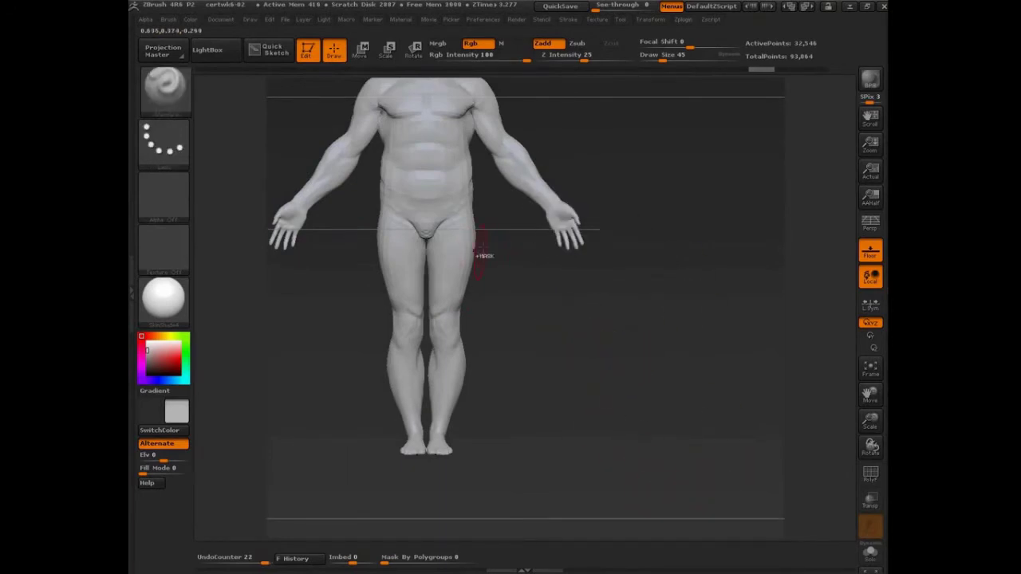
Step: Lasso-mask the figure's left leg up to the hip and the right lower leg, and clear the mask
key("ctrl")
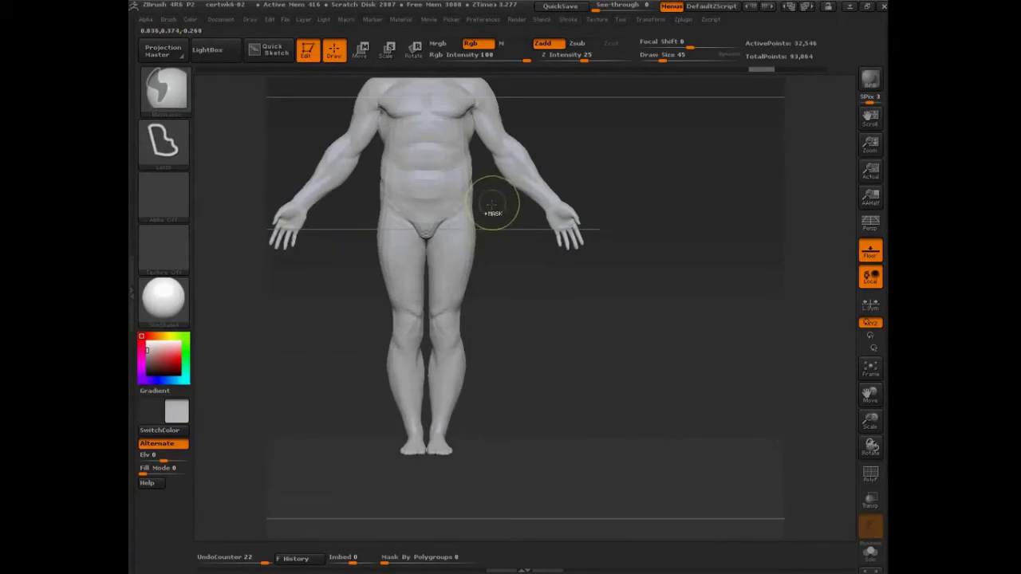
mouse_move(495, 209)
left_mouse_down("ctrl")
mouse_move(461, 218)
mouse_move(439, 271)
mouse_move(439, 423)
mouse_move(530, 479)
mouse_move(527, 470)
left_mouse_up("ctrl")
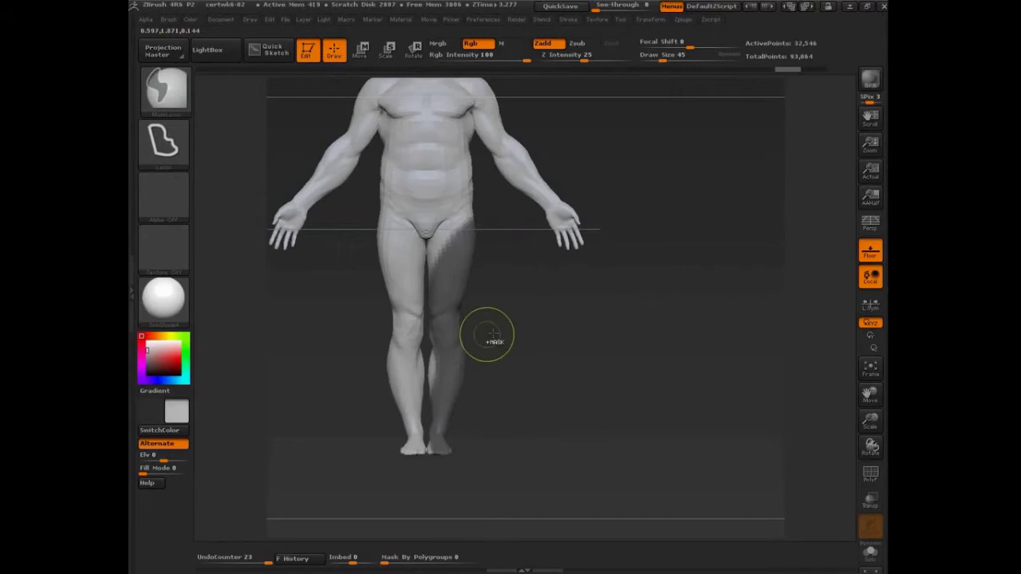
mouse_move(425, 322)
left_mouse_down("ctrl")
mouse_move(490, 324)
mouse_move(441, 367)
mouse_move(425, 407)
mouse_move(436, 477)
mouse_move(489, 463)
left_mouse_up("ctrl")
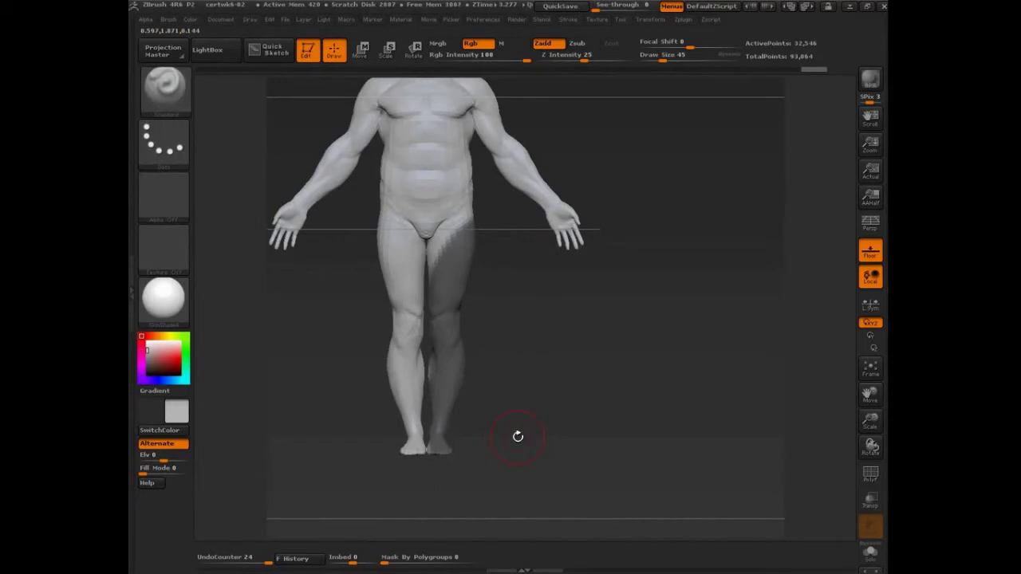
mouse_move(463, 365)
left_mouse_down("ctrl")
mouse_move(434, 366)
mouse_move(599, 478)
mouse_move(606, 471)
left_mouse_up("ctrl")
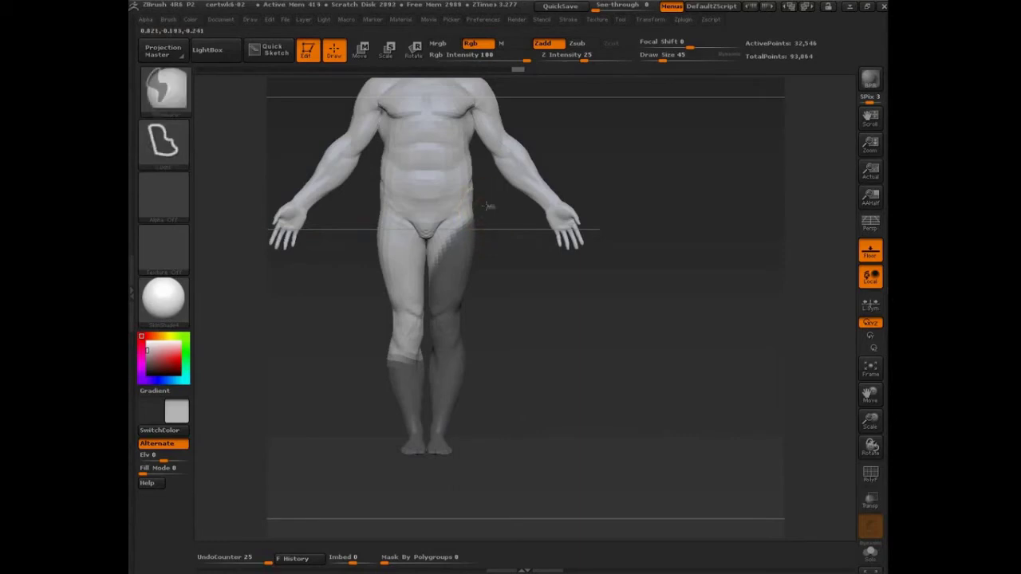
mouse_move(485, 209)
left_mouse_down("ctrl")
mouse_move(428, 251)
mouse_move(449, 332)
mouse_move(510, 378)
mouse_move(573, 398)
mouse_move(592, 248)
left_mouse_up("ctrl")
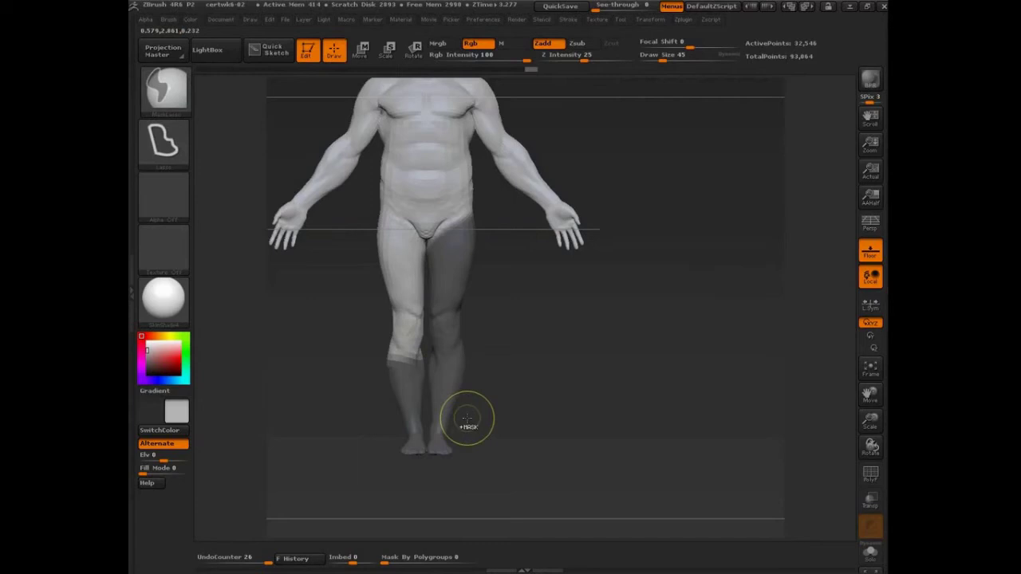
key("ctrl")
key("ctrl+shift")
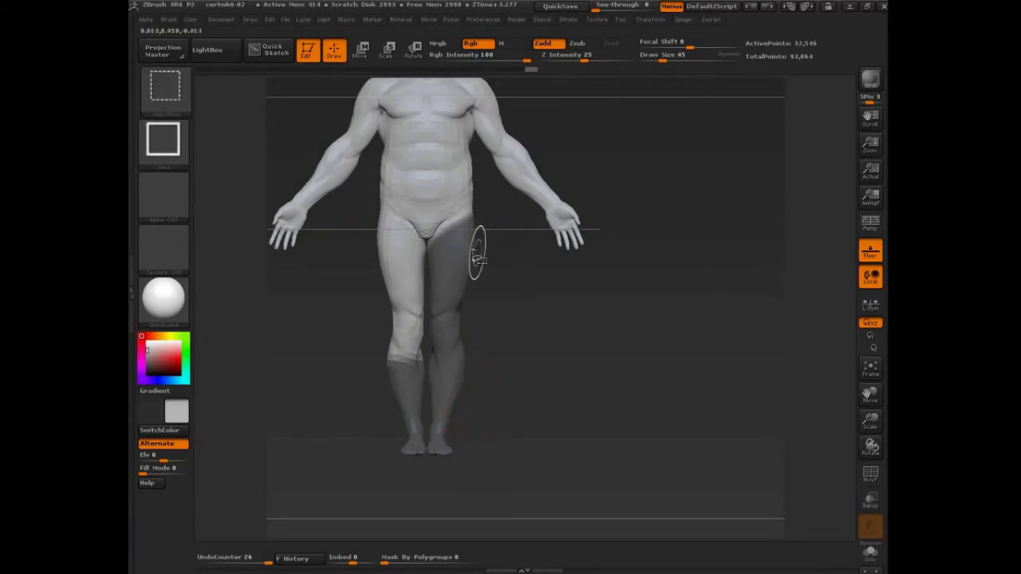
mouse_move(538, 294)
left_mouse_down()
mouse_move(487, 295)
mouse_move(533, 310)
mouse_move(522, 324)
left_mouse_up()
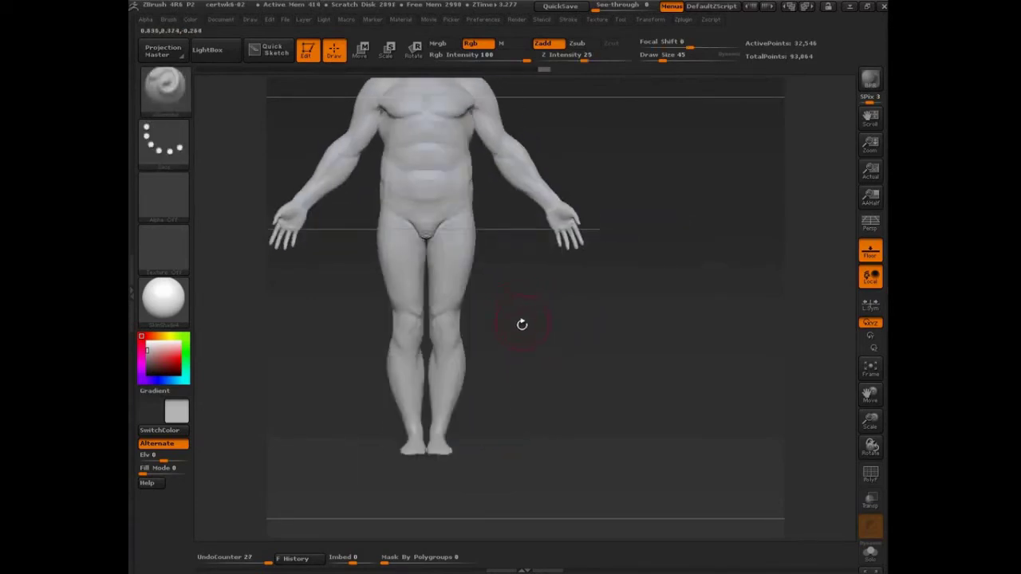
Step: Isolate the figure's left leg polygroup to view it alone, and bring the whole figure back into view
left_click(456, 276, "ctrl+shift")
left_click_drag(558, 362, 520, 426)
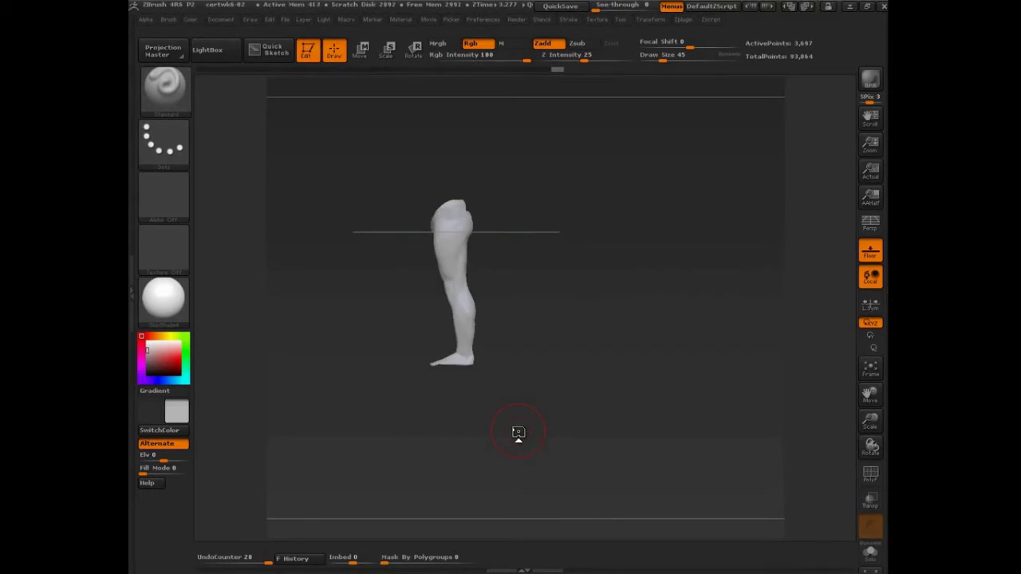
left_click_drag(519, 432, 574, 331)
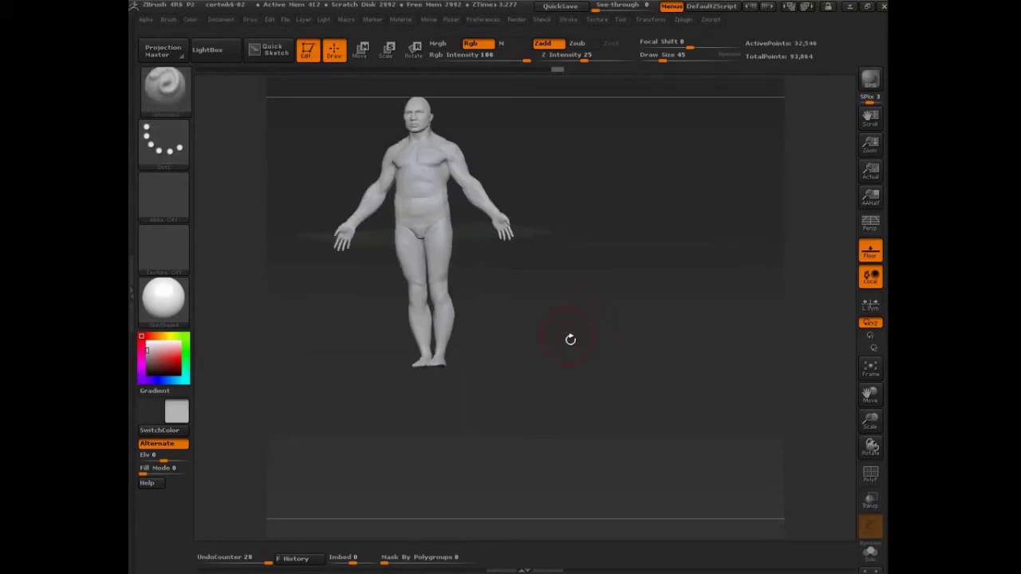
left_click_drag(570, 339, 590, 360)
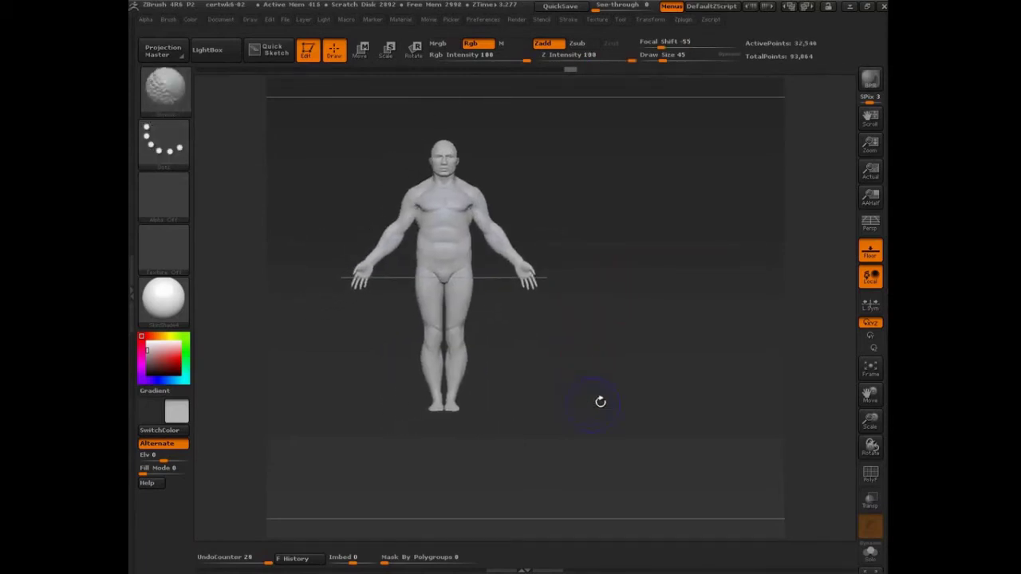
Step: Display the polygroup wireframe and regroup the whole figure with Auto Groups
key("shift+f")
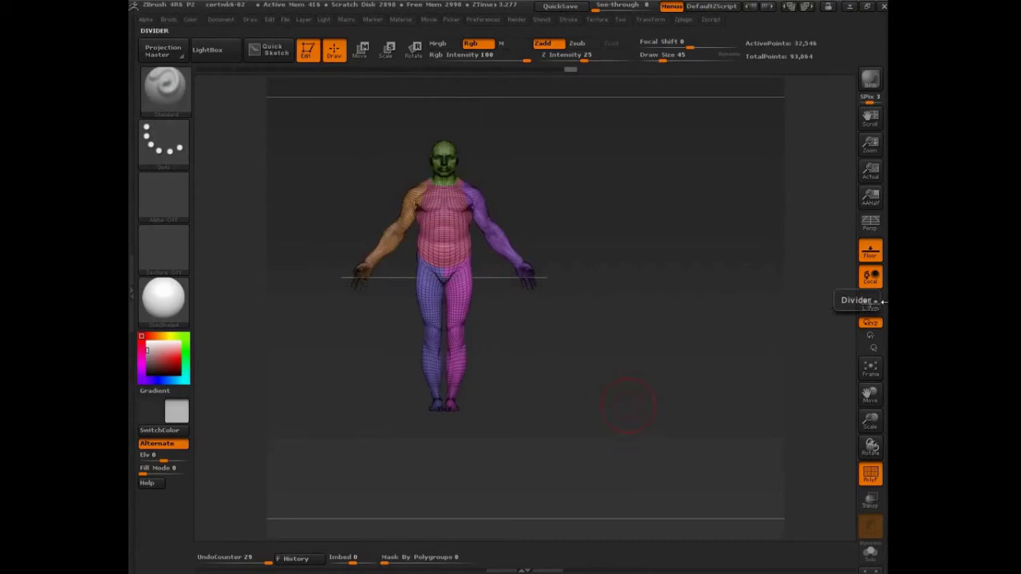
left_click(886, 305)
left_click_drag(885, 467, 876, 344)
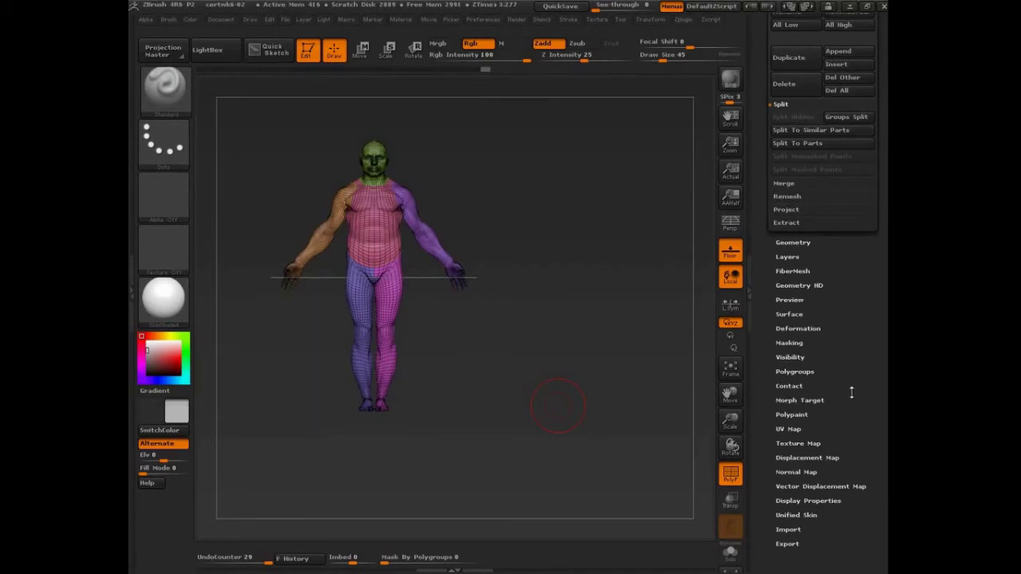
left_click_drag(851, 392, 857, 365)
left_click(800, 346)
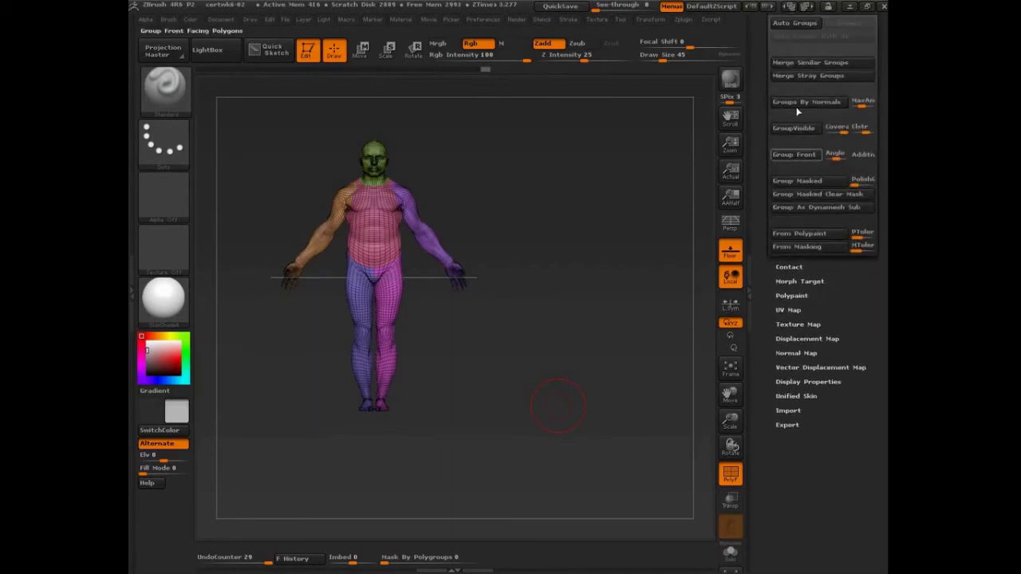
left_click(796, 27)
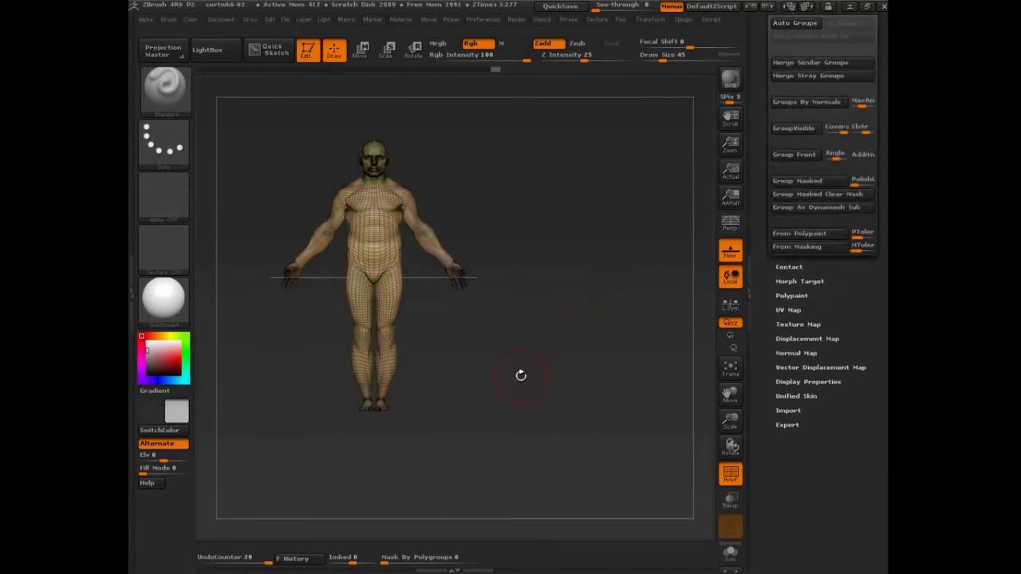
left_click(749, 312)
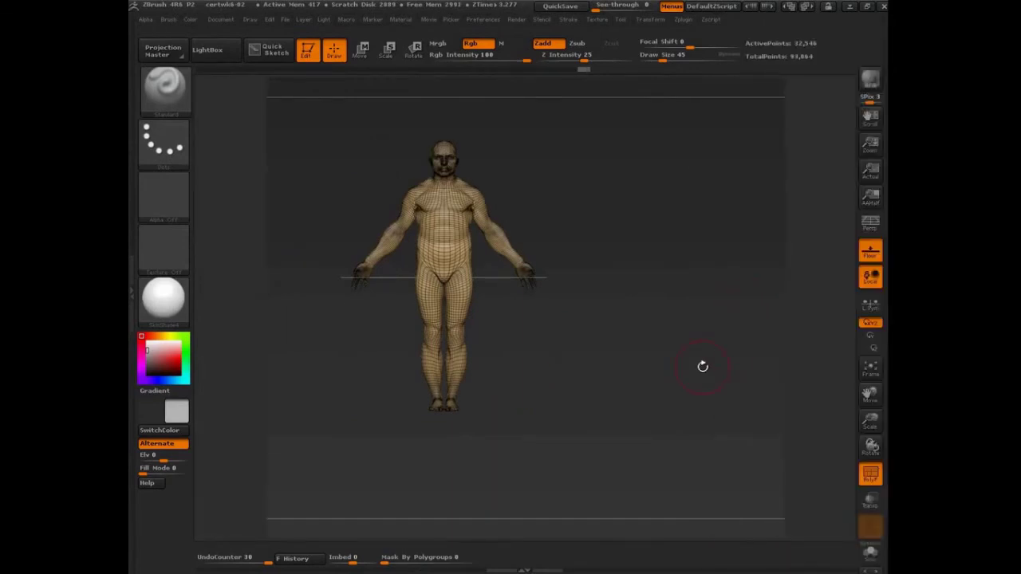
Step: Try to isolate the left hand's index finger with a visibility selection, and show the whole figure again
left_click_drag(703, 366, 627, 374)
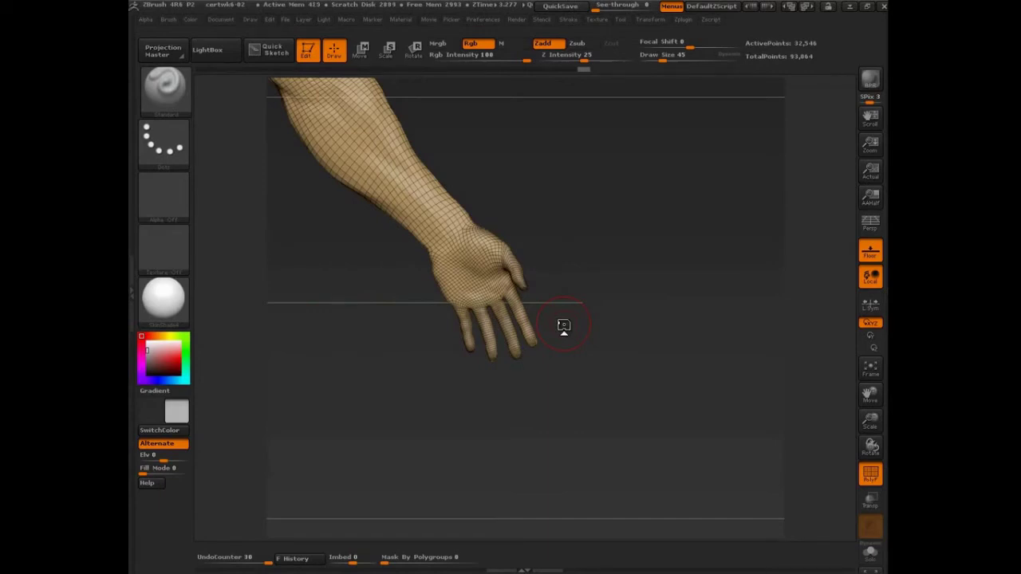
left_click_drag(548, 339, 628, 359)
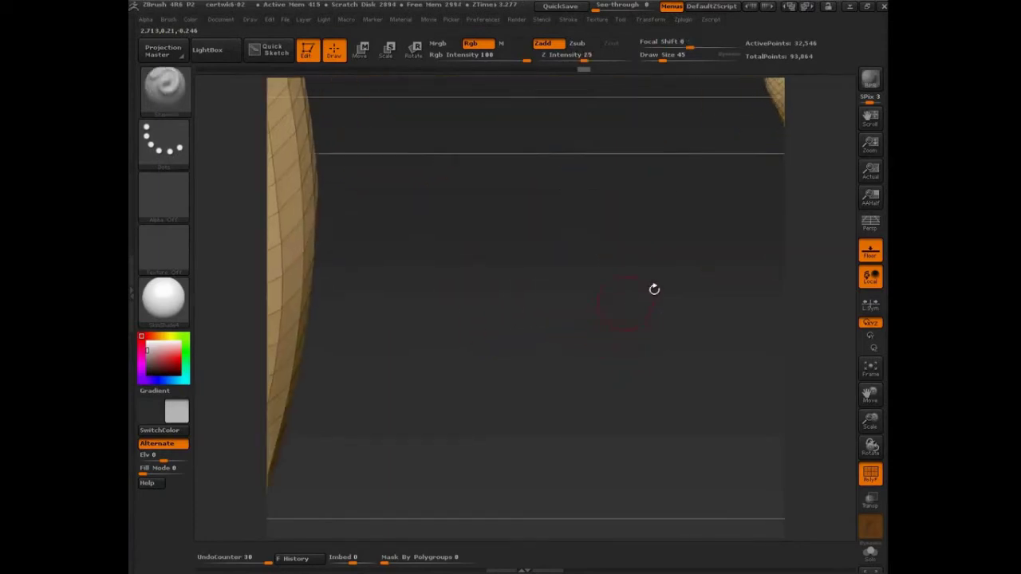
left_click_drag(655, 289, 632, 292)
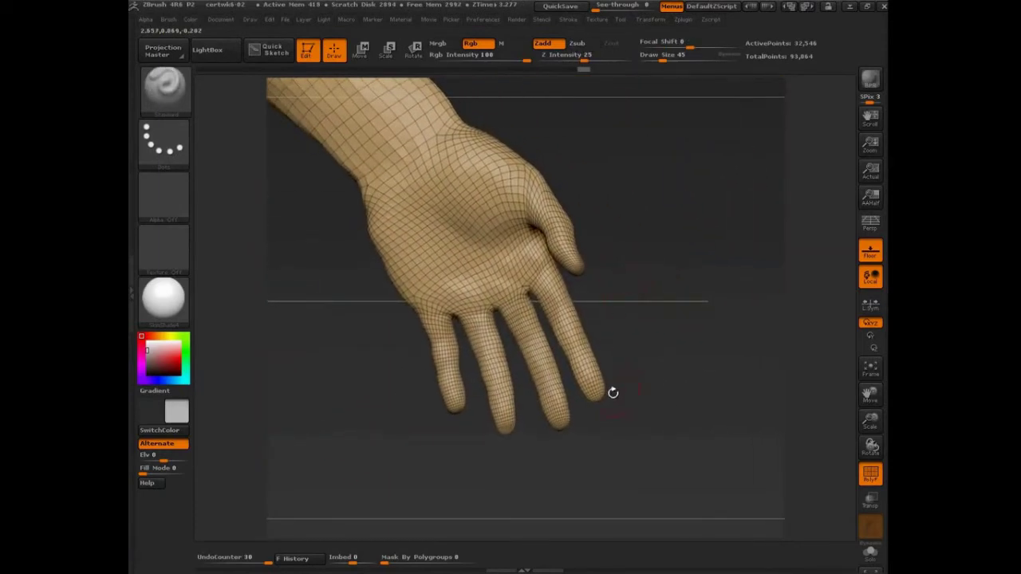
key("ctrl+shift")
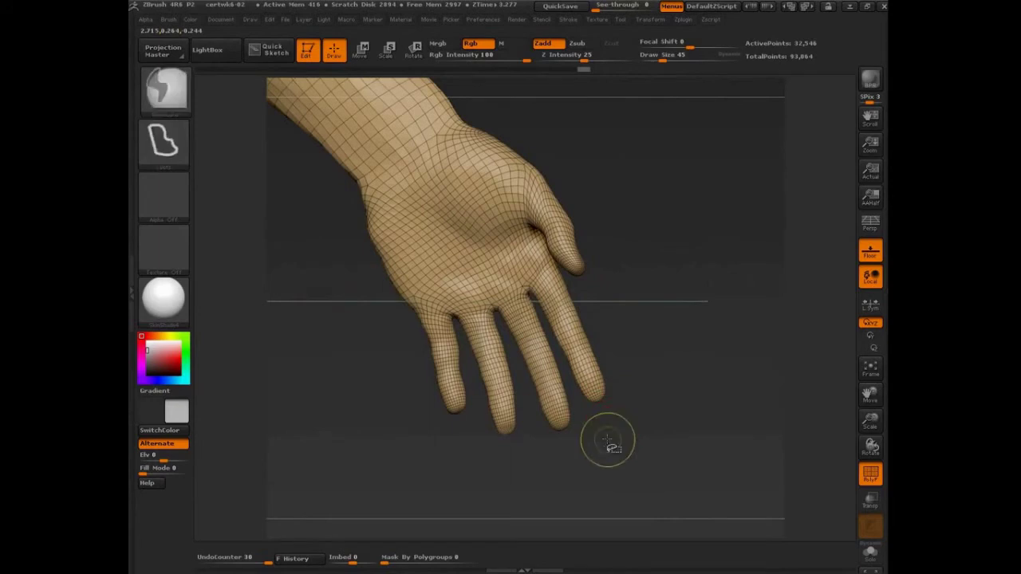
left_click_drag(592, 431, 654, 374, "ctrl+shift")
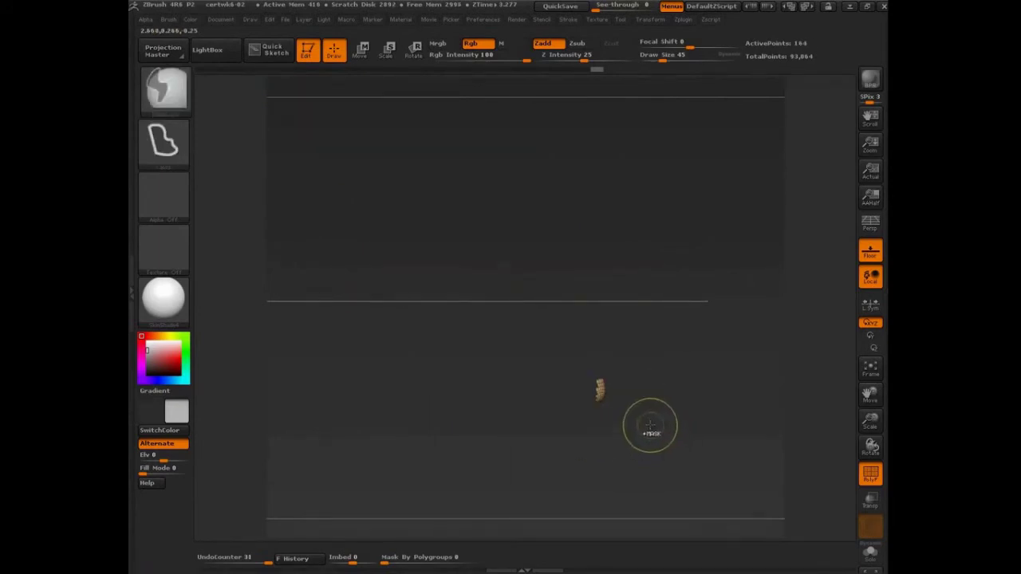
left_click(642, 435, "ctrl+shift")
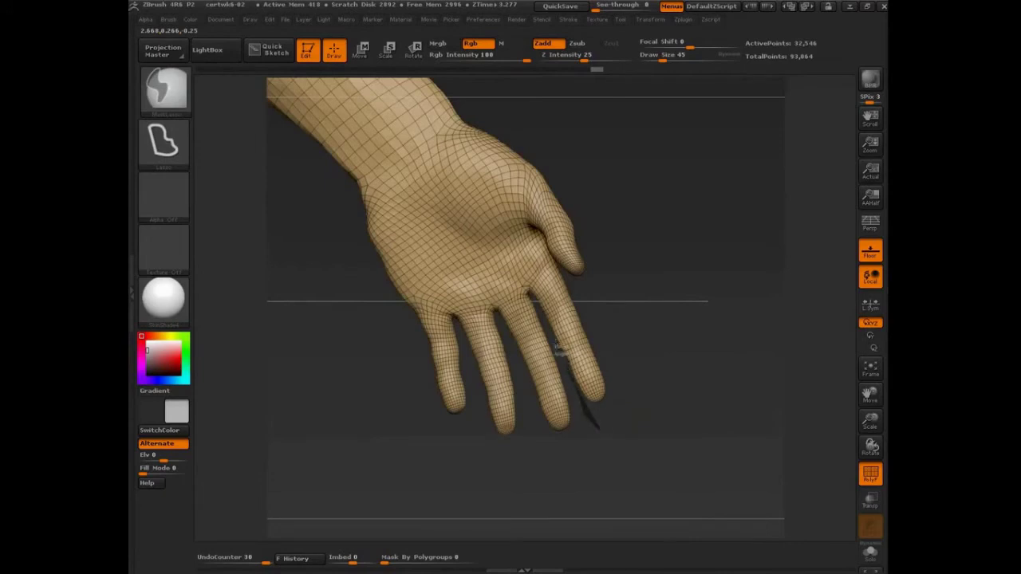
Step: Lasso-mask the left hand's index finger from base to tip and turn the masked area into its own polygroup
mouse_move(530, 294)
left_mouse_down("ctrl")
mouse_move(604, 426)
mouse_move(681, 335)
mouse_move(714, 331)
left_mouse_up("ctrl")
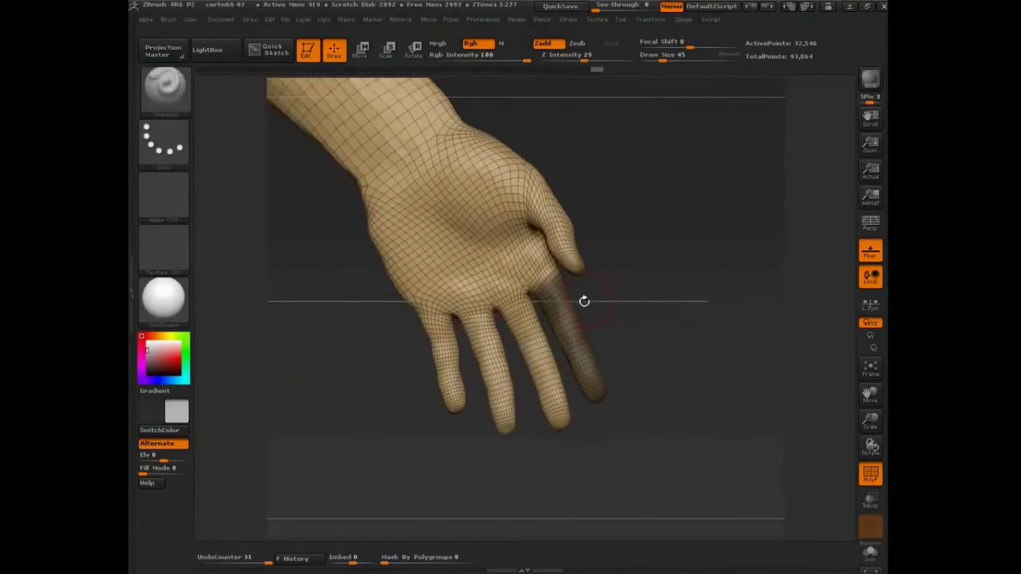
left_click_drag(584, 301, 647, 305)
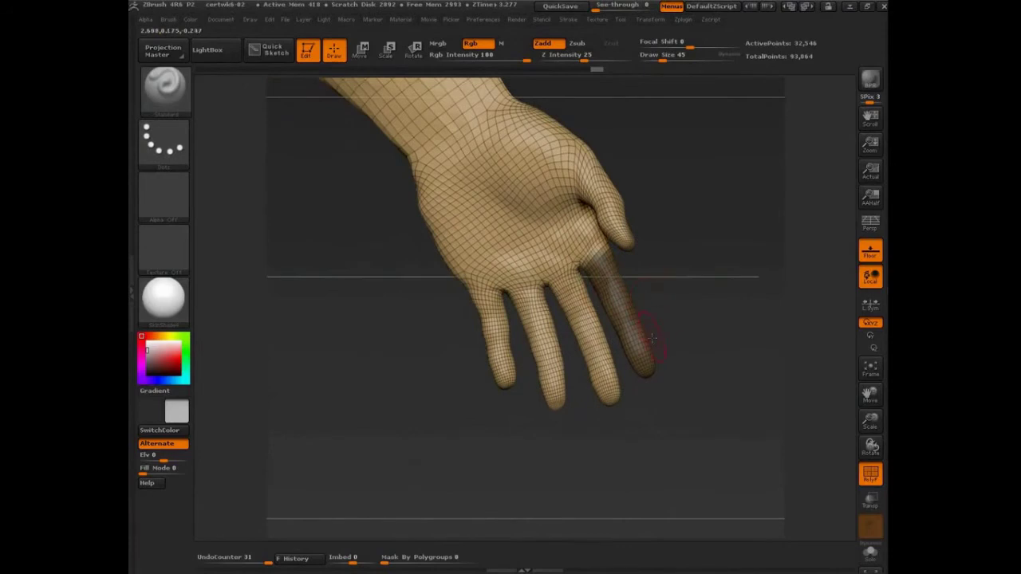
key("ctrl")
key("ctrl+w")
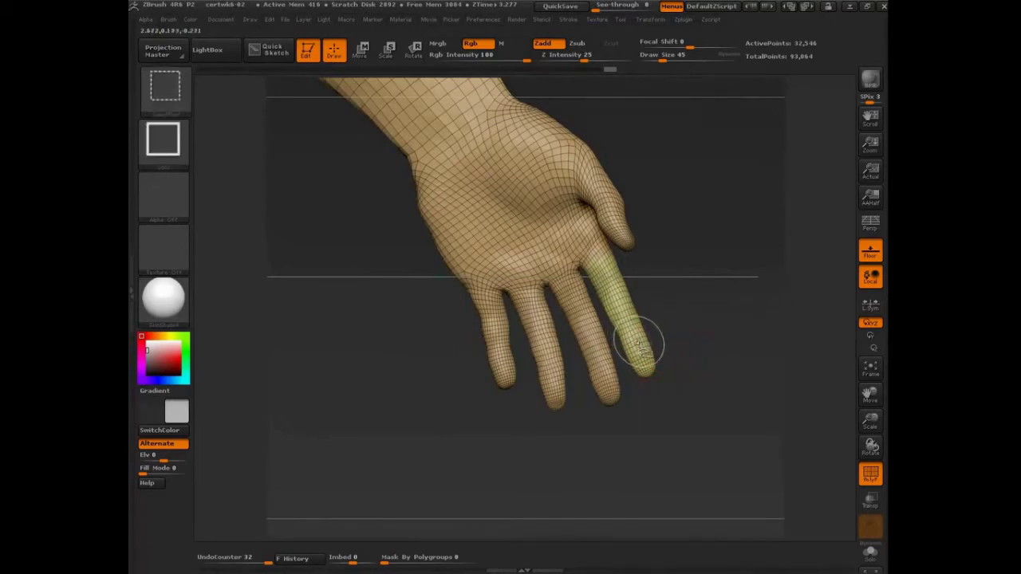
Step: Isolate the index finger's polygroup so only the finger stays visible
left_click(638, 343, "ctrl+shift")
left_click_drag(694, 358, 710, 356)
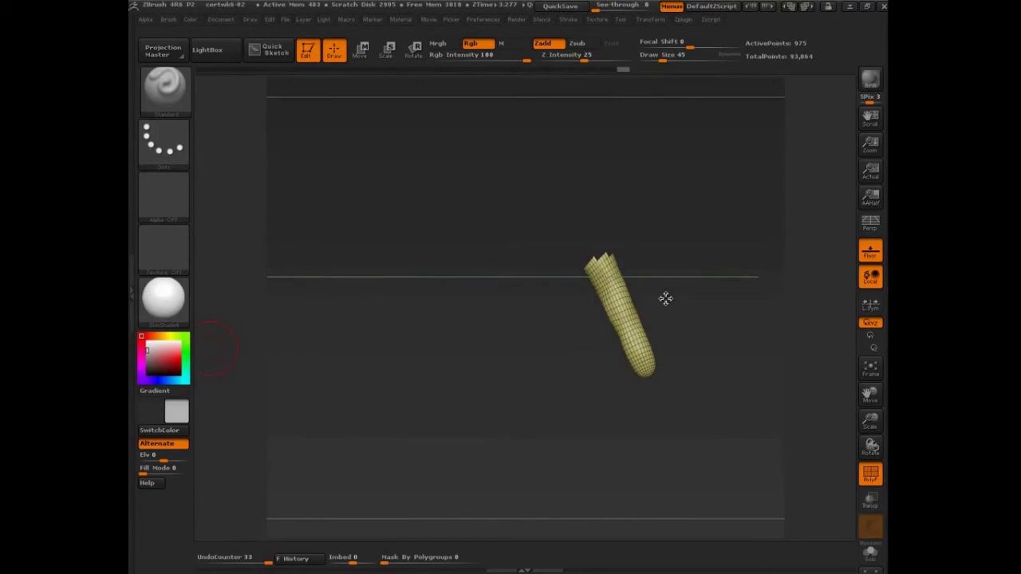
mouse_move(666, 299)
left_mouse_down()
mouse_move(649, 401)
mouse_move(699, 361)
mouse_move(677, 301)
mouse_move(653, 371)
mouse_move(681, 371)
left_mouse_up()
Step: Shrink the visible area of the isolated finger, and grow it to include polygon rows beyond the polygroup's base
key("ctrl+shift")
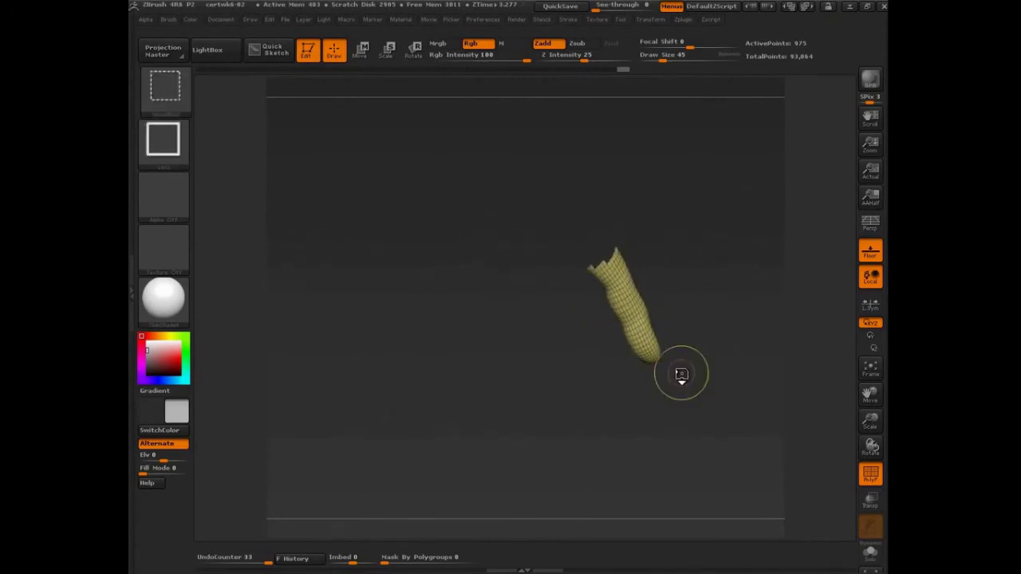
key("ctrl+shift+s")
key("ctrl+shift+x")
mouse_move(691, 282)
left_mouse_down()
mouse_move(710, 238)
mouse_move(704, 207)
mouse_move(695, 238)
mouse_move(696, 219)
left_mouse_up()
key("ctrl")
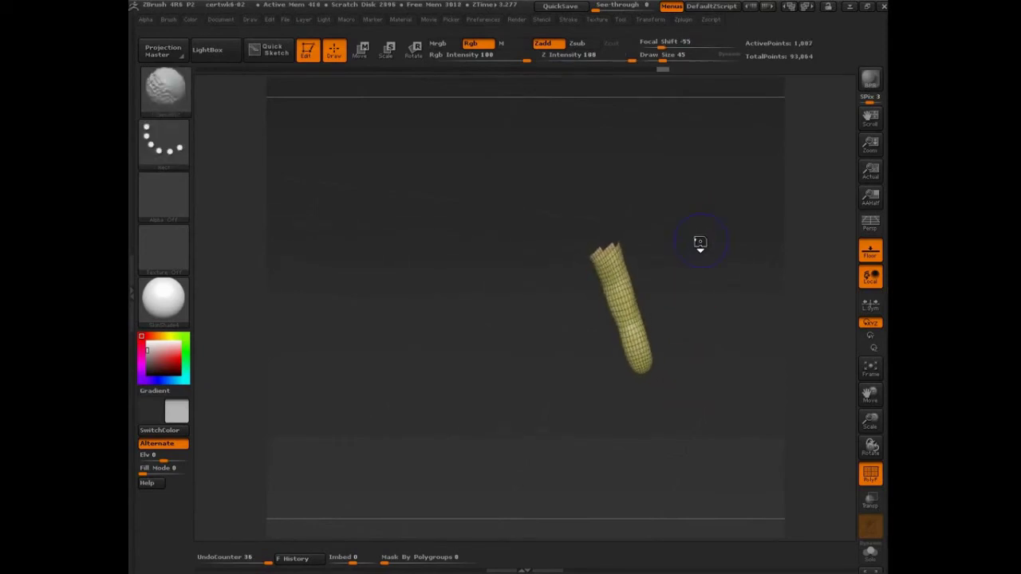
key("ctrl+shift+x")
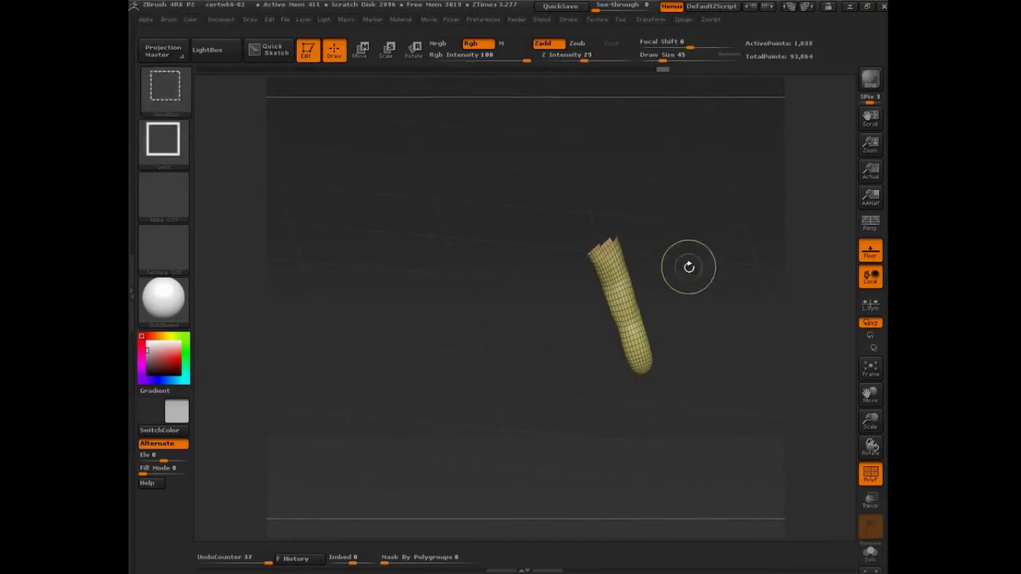
Step: Try isolating only the polygon rows at the finger's base with a selection, and restore the rest of the finger
mouse_move(701, 270)
left_mouse_down()
mouse_move(730, 268)
mouse_move(707, 244)
mouse_move(714, 230)
mouse_move(701, 345)
left_mouse_up()
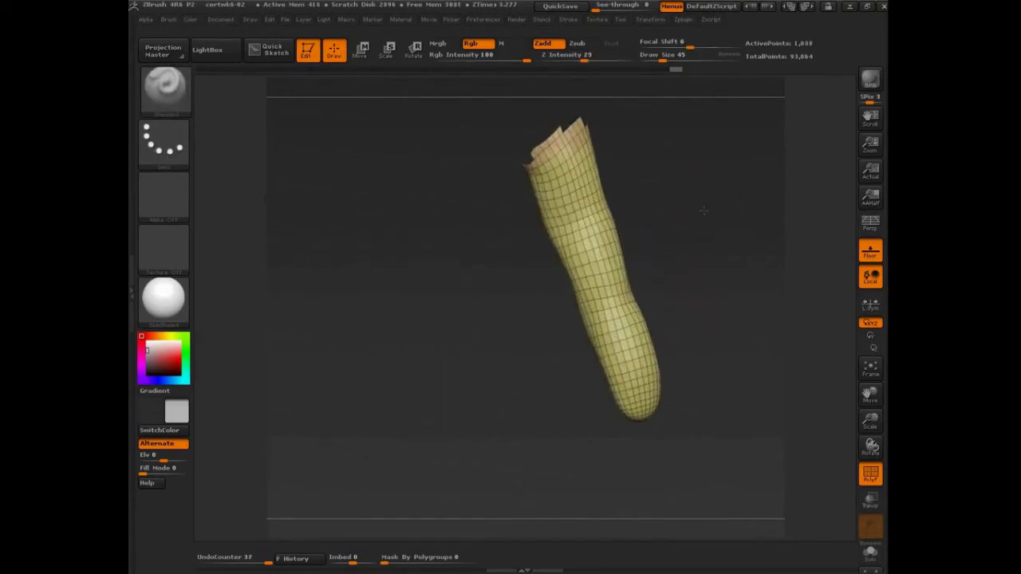
left_click_drag(702, 209, 680, 315, "alt")
key("ctrl+shift")
left_click_drag(517, 228, 688, 335, "ctrl+shift")
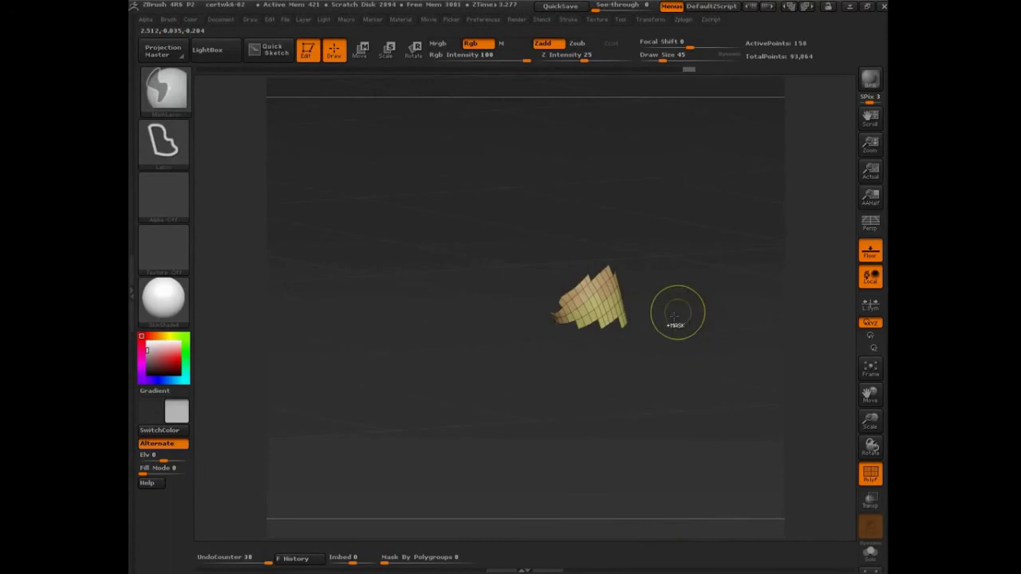
left_click(659, 323, "ctrl+shift")
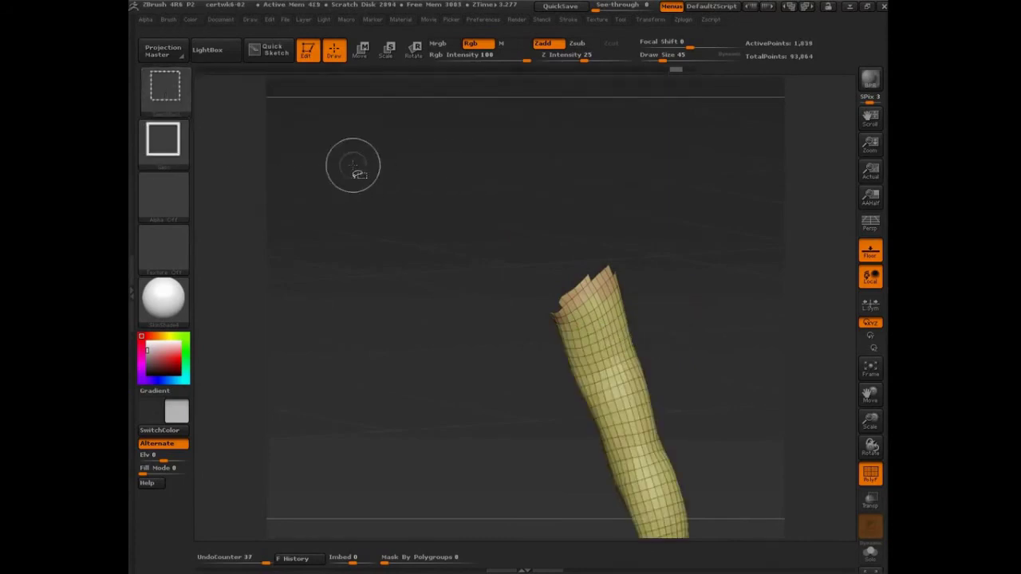
Step: Switch the selection brush to SelectLasso and hide the jagged polygons along the isolated index finger's base
left_click(168, 96)
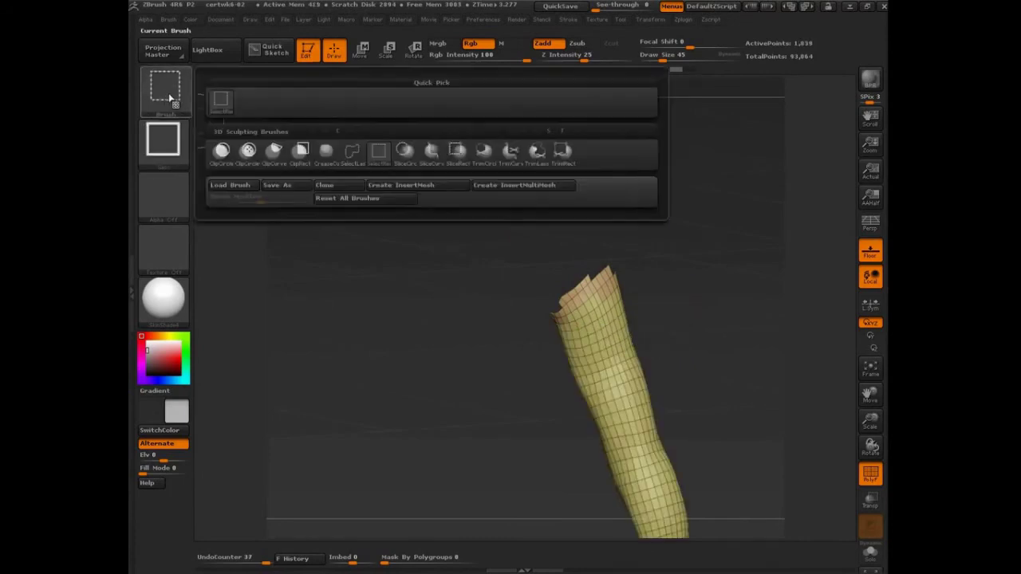
left_click(352, 159)
mouse_move(531, 242)
left_mouse_down("ctrl+shift")
mouse_move(542, 236)
mouse_move(599, 264)
mouse_move(553, 306)
left_mouse_up("ctrl+shift")
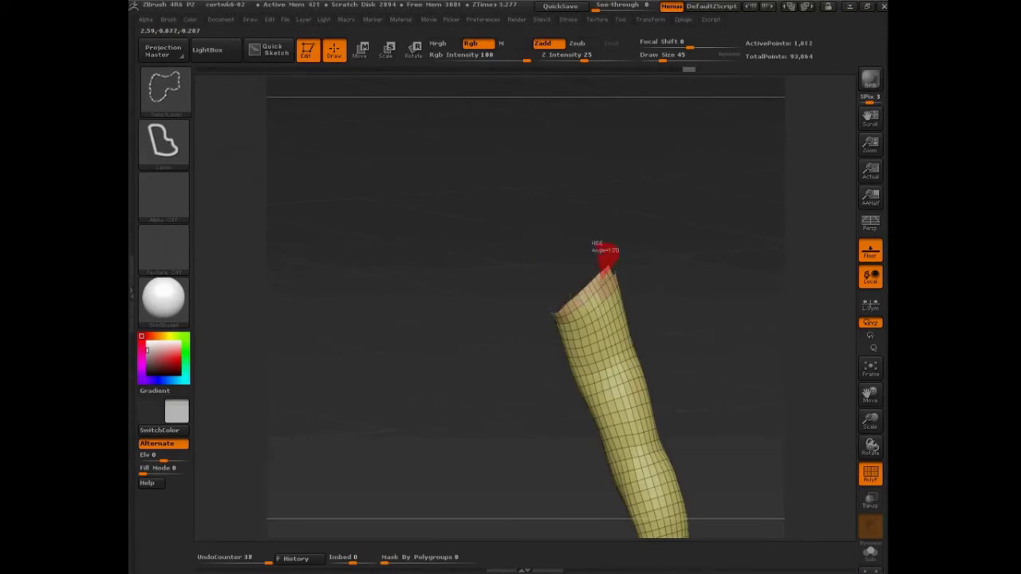
left_click_drag(549, 315, 523, 275, "ctrl+alt+shift")
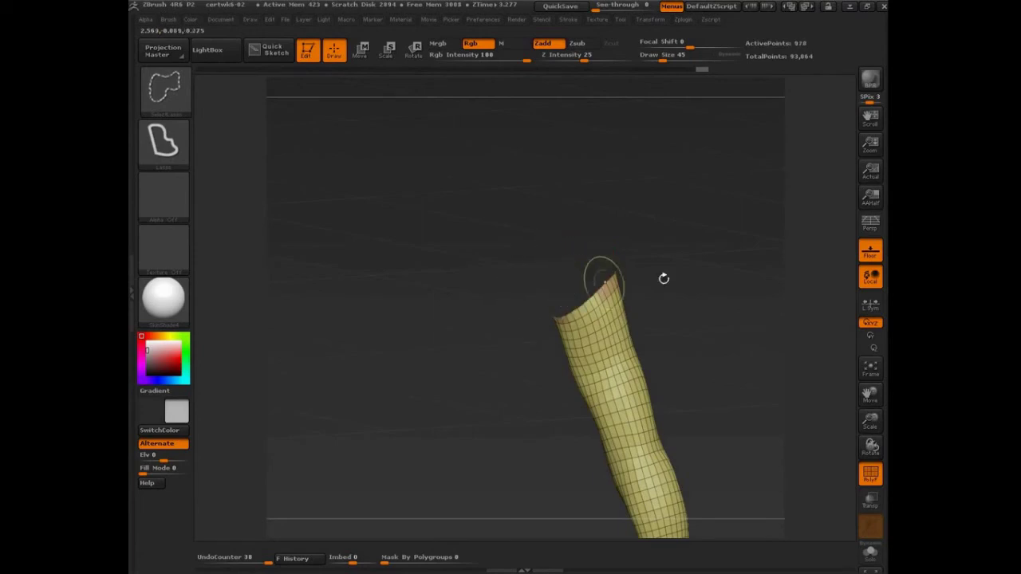
mouse_move(737, 289)
left_mouse_down()
mouse_move(611, 342)
mouse_move(577, 372)
mouse_move(606, 395)
mouse_move(545, 410)
mouse_move(686, 315)
mouse_move(666, 394)
left_mouse_up()
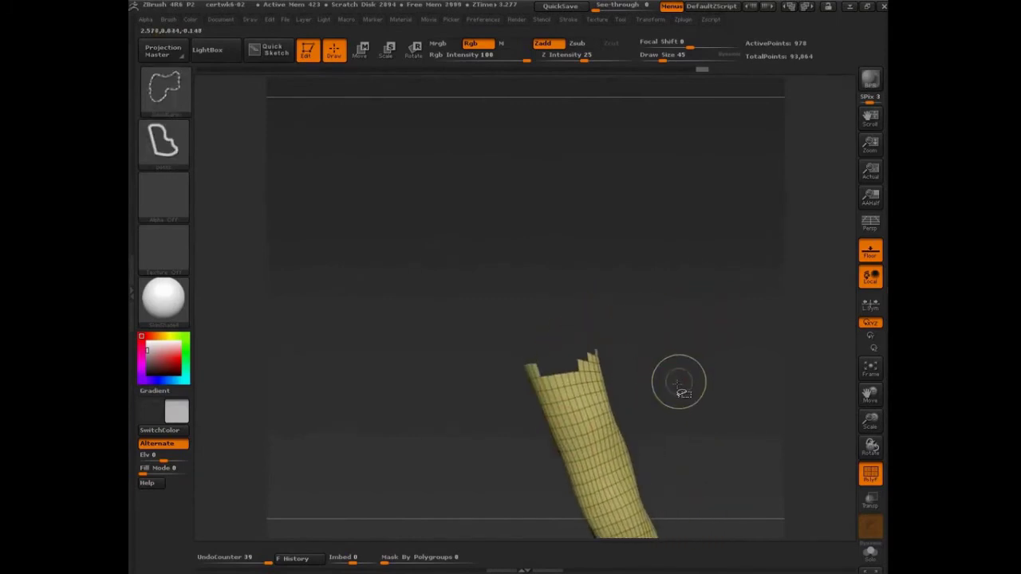
Step: Invert the visibility to the rest of the body and lasso-hide the leftover finger polygons on the index finger stump
left_click(686, 335, "ctrl+shift")
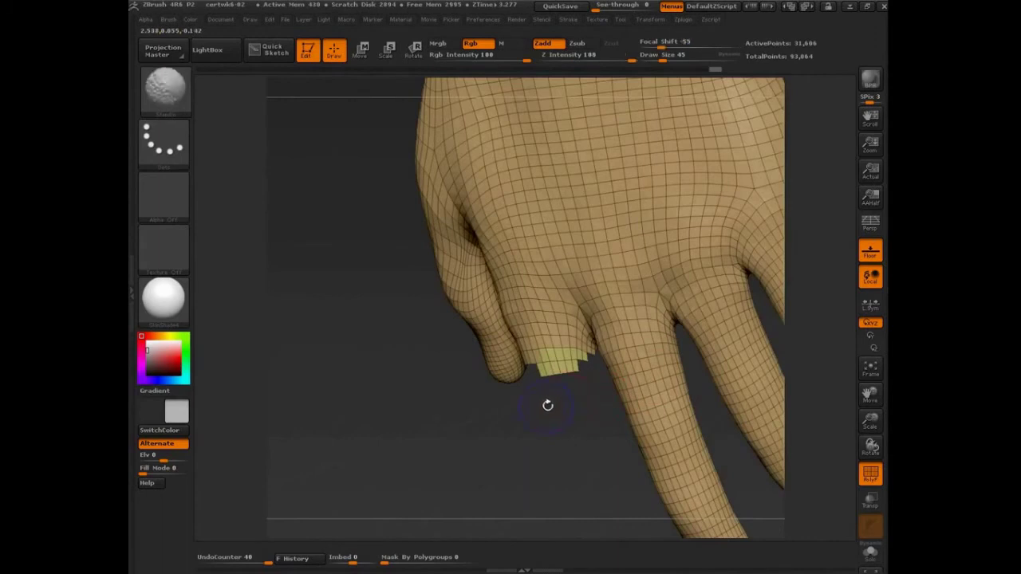
left_click_drag(558, 421, 562, 451)
key("ctrl+shift")
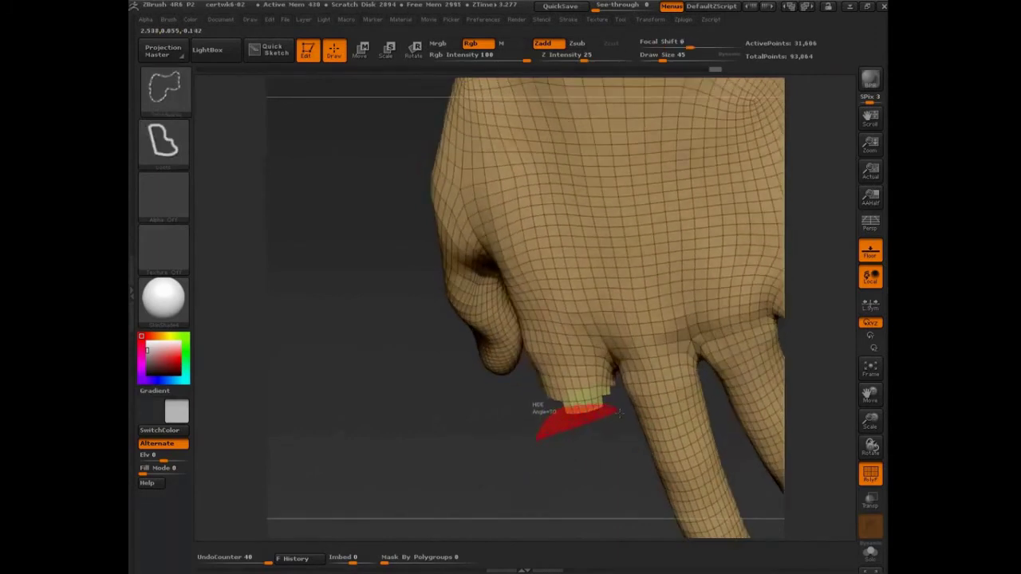
left_click_drag(619, 415, 621, 417, "ctrl+shift")
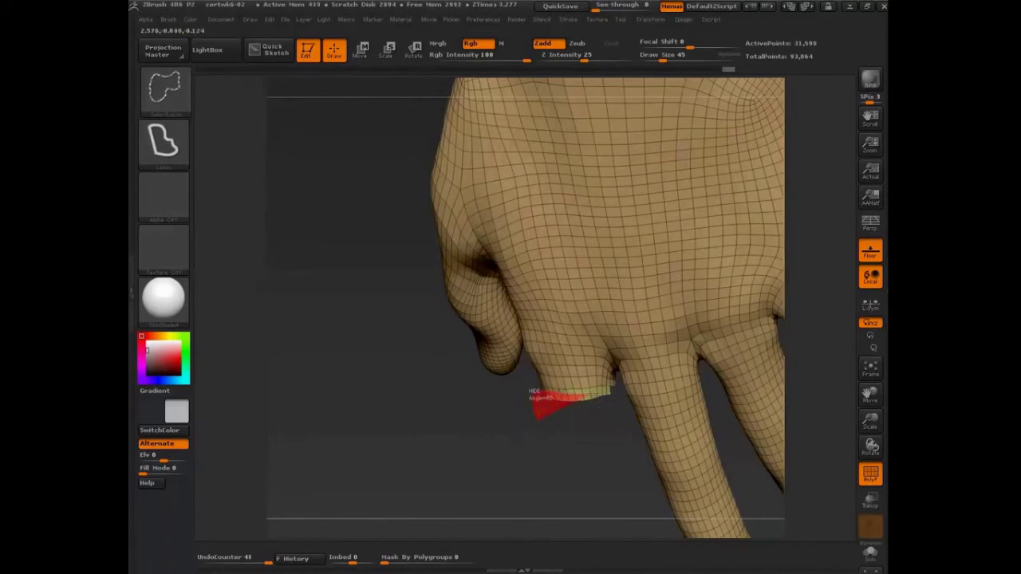
mouse_move(585, 457)
left_mouse_down("ctrl+shift")
mouse_move(582, 466)
mouse_move(582, 438)
mouse_move(618, 398)
mouse_move(656, 380)
left_mouse_up("ctrl+shift")
Step: Even out the stump's open edge from the back and palm sides by lasso-hiding the remaining uneven polygons
mouse_move(543, 453)
left_mouse_down()
mouse_move(592, 456)
mouse_move(586, 440)
left_mouse_up()
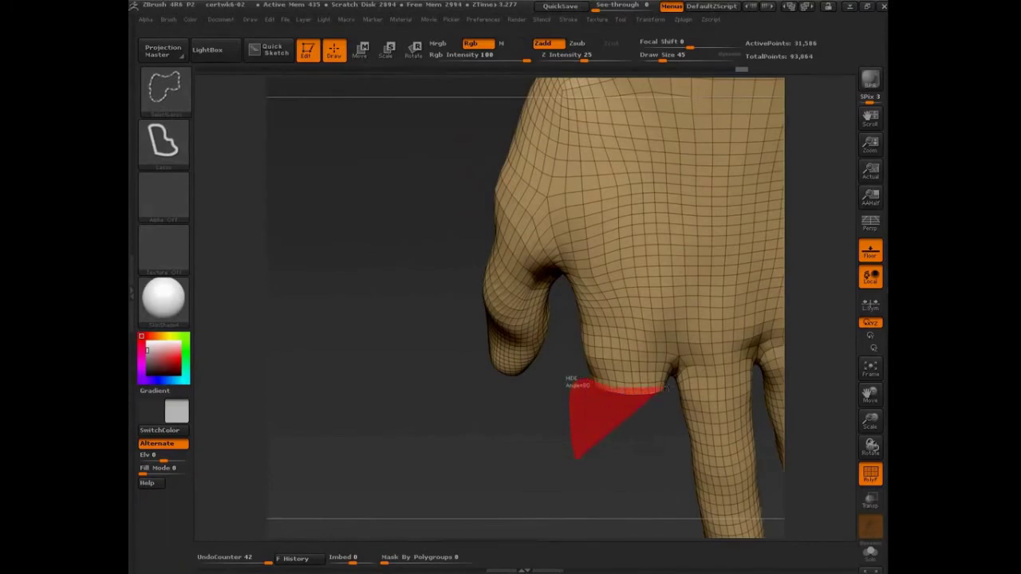
mouse_move(671, 400)
left_mouse_down("ctrl+shift")
mouse_move(667, 439)
mouse_move(645, 428)
mouse_move(721, 396)
mouse_move(614, 445)
mouse_move(609, 406)
left_mouse_up("ctrl+shift")
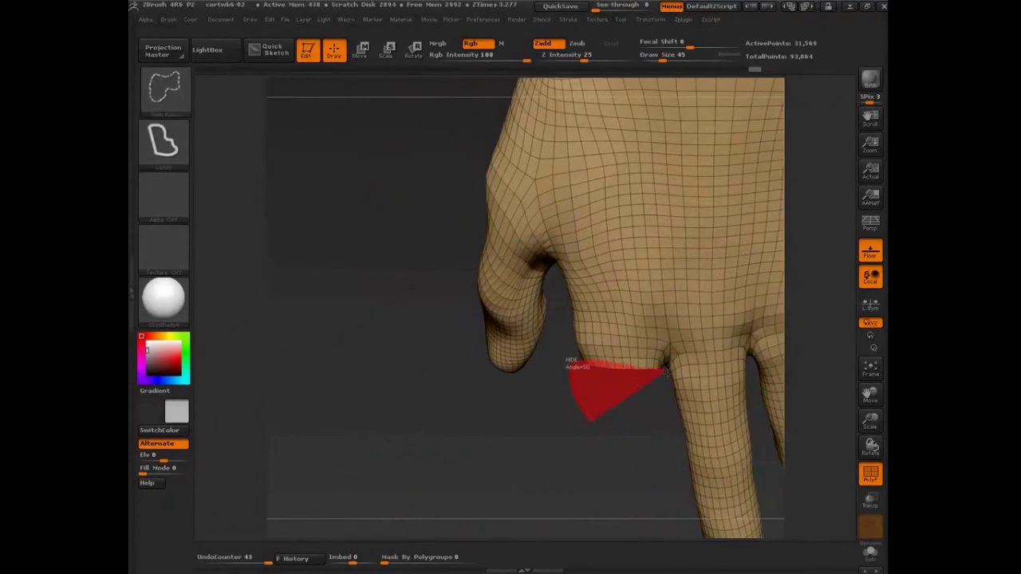
left_click_drag(655, 395, 648, 403, "ctrl+shift")
mouse_move(623, 465)
left_mouse_down()
mouse_move(638, 435)
mouse_move(718, 405)
mouse_move(577, 423)
left_mouse_up()
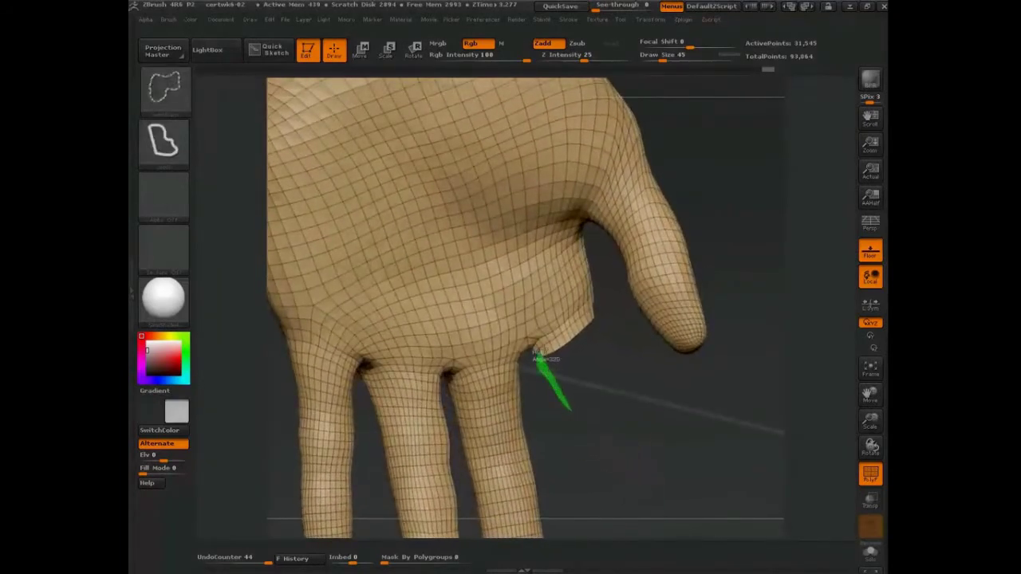
mouse_move(594, 315)
left_mouse_down("ctrl+alt+shift")
mouse_move(619, 319)
mouse_move(652, 425)
left_mouse_up("ctrl+alt+shift")
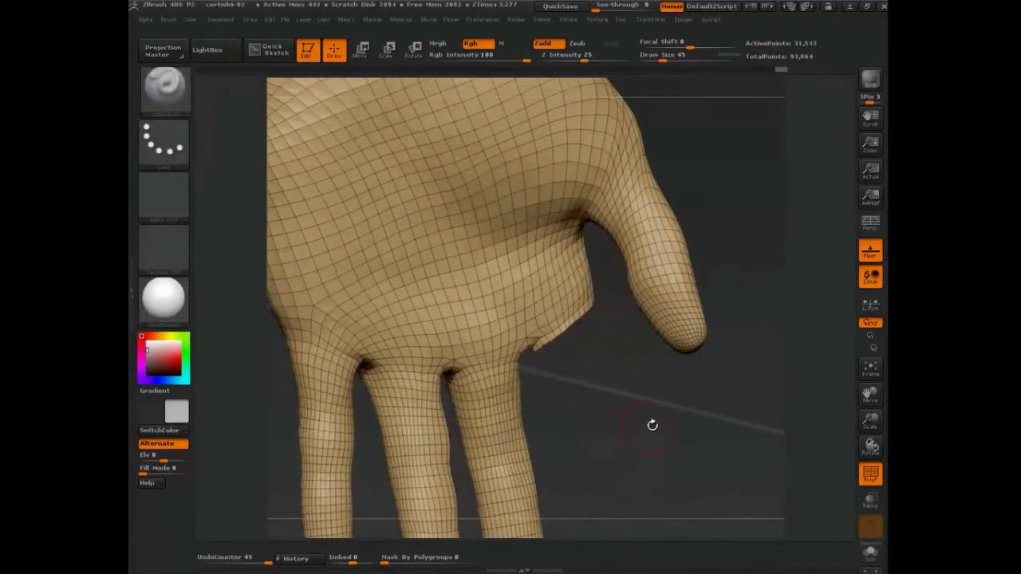
Step: Invert the visibility back to the index finger and lasso-hide the stray polygons along its base edge
key("ctrl+shift")
left_click_drag(759, 456, 775, 431, "ctrl+shift")
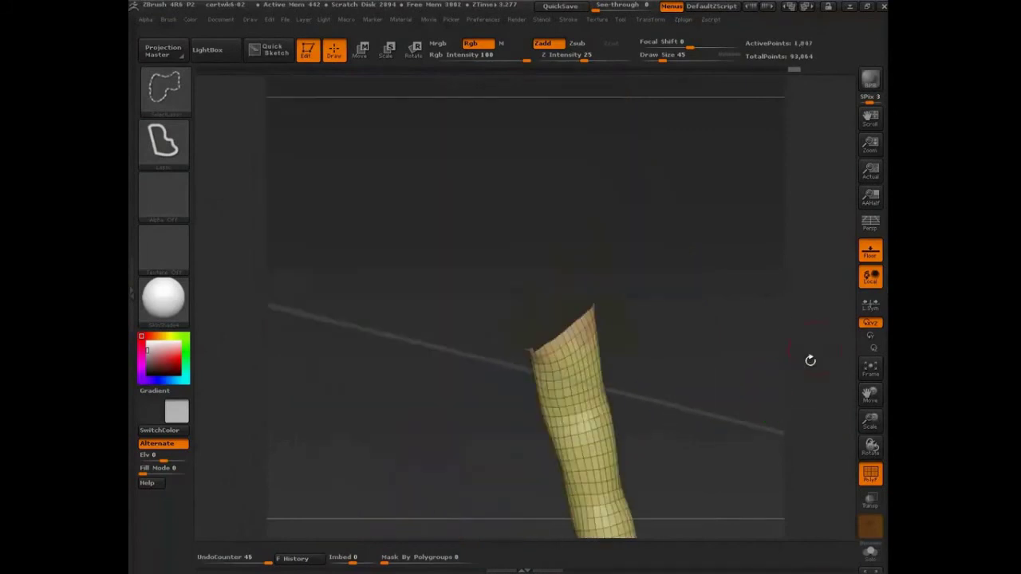
mouse_move(768, 362)
left_mouse_down()
mouse_move(576, 420)
mouse_move(778, 387)
mouse_move(663, 380)
mouse_move(684, 353)
mouse_move(691, 288)
mouse_move(632, 316)
mouse_move(637, 391)
left_mouse_up()
mouse_move(528, 172)
left_mouse_down("alt")
mouse_move(595, 239)
mouse_move(649, 316)
left_mouse_up("alt")
mouse_move(644, 255)
left_mouse_down("ctrl+shift")
mouse_move(509, 236)
mouse_move(505, 273)
mouse_move(515, 281)
left_mouse_up("ctrl+shift")
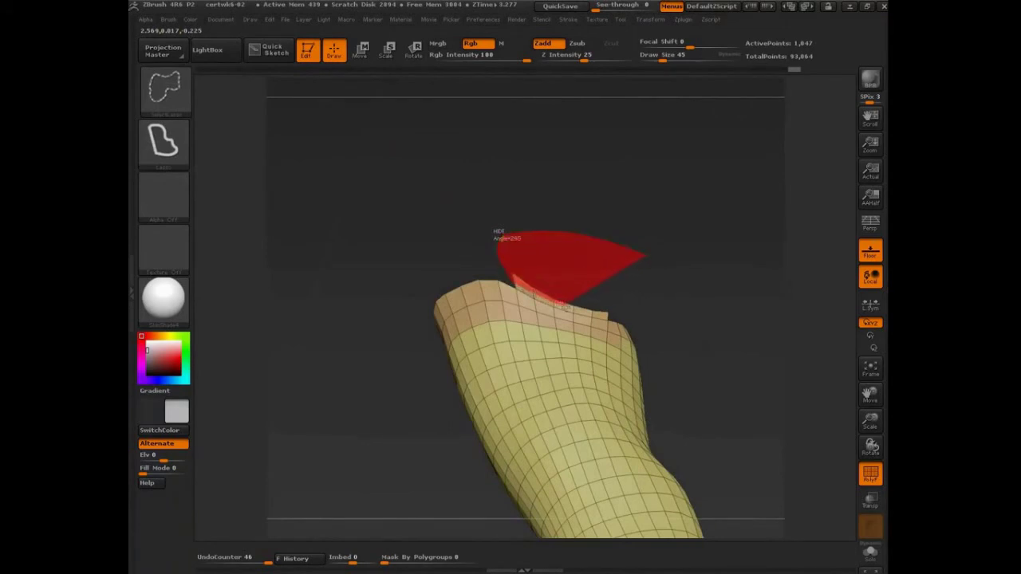
left_click_drag(622, 316, 624, 316, "ctrl+alt+shift")
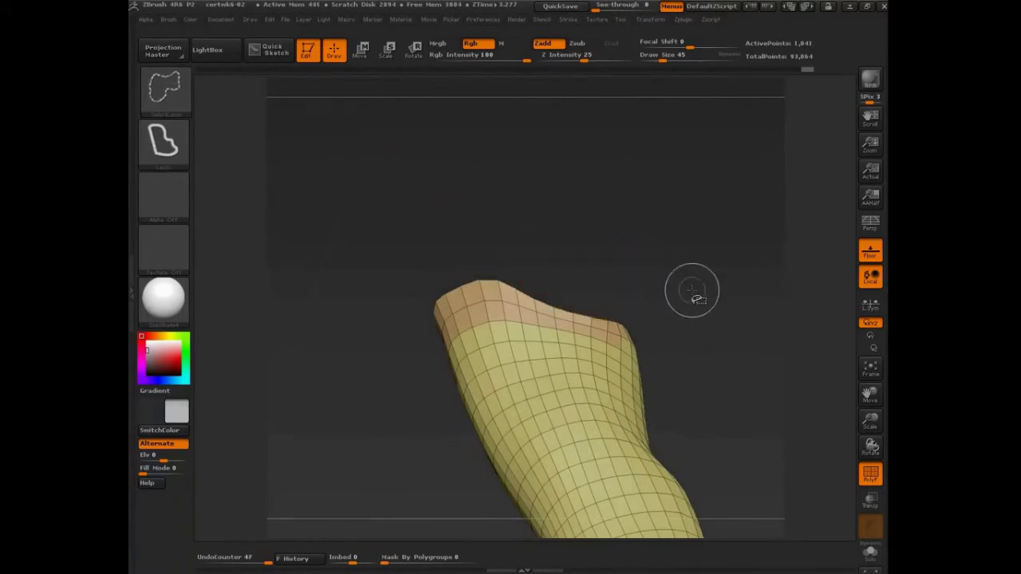
Step: Assign the cleaned-up index finger to a single polygroup and show the whole figure again
mouse_move(717, 276)
left_mouse_down()
mouse_move(721, 353)
mouse_move(533, 190)
left_mouse_up()
key("ctrl+w")
left_click_drag(702, 411, 568, 120, "alt")
left_click_drag(661, 346, 600, 207, "alt")
left_click_drag(651, 274, 689, 246)
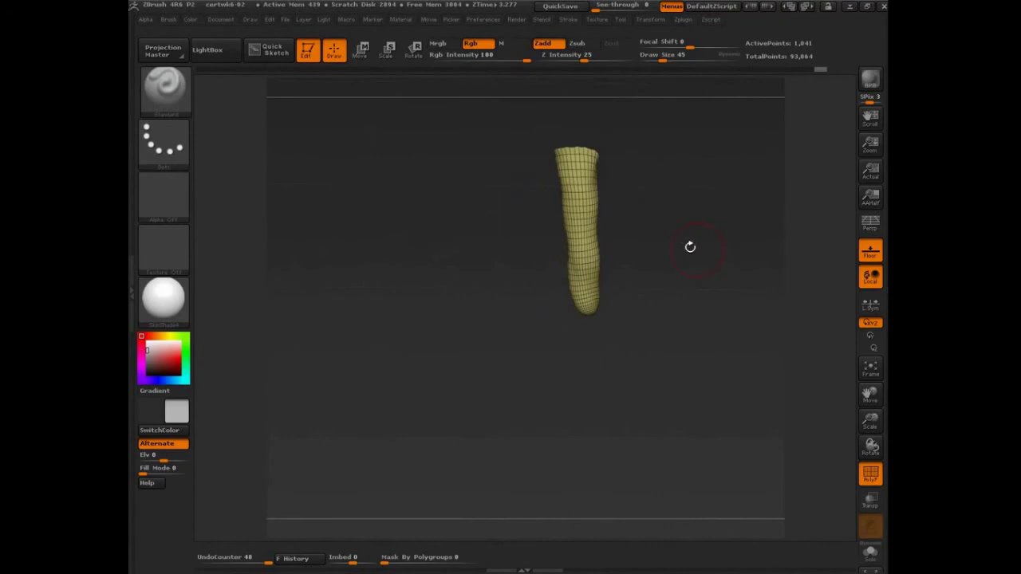
left_click(675, 359, "ctrl+shift")
left_click_drag(675, 360, 591, 492, "alt")
left_click_drag(726, 355, 729, 426, "alt")
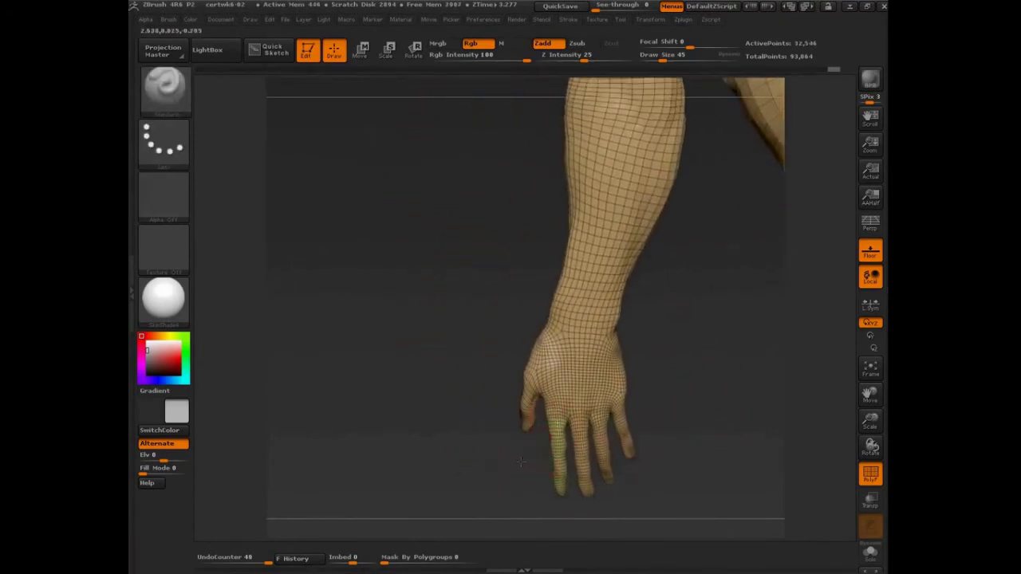
left_click_drag(521, 462, 579, 467)
Step: Isolate the index finger's polygroup, mask the whole finger, and bring the rest of the body back into view
left_click(554, 455, "ctrl+shift")
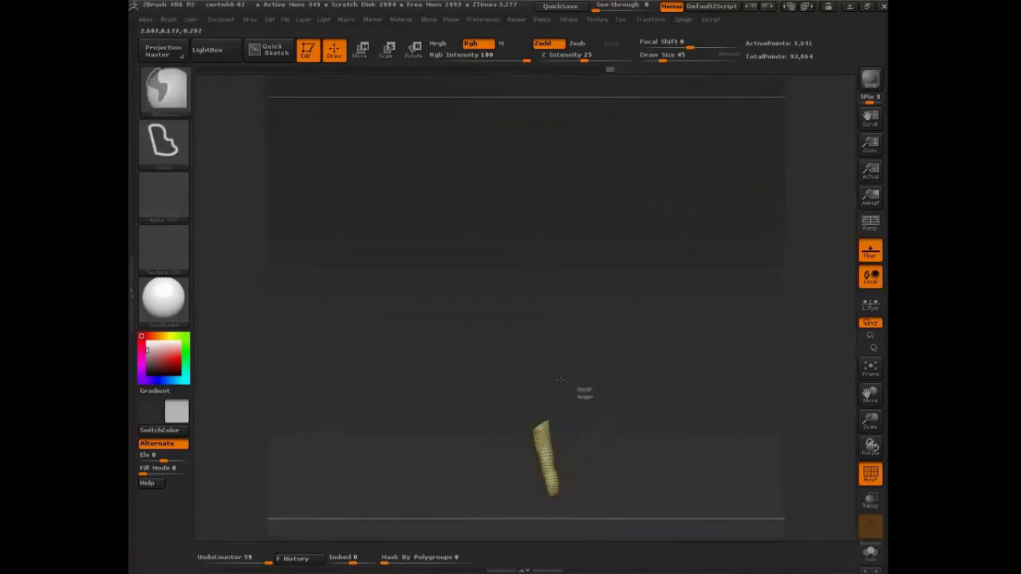
left_click_drag(560, 383, 650, 414, "ctrl")
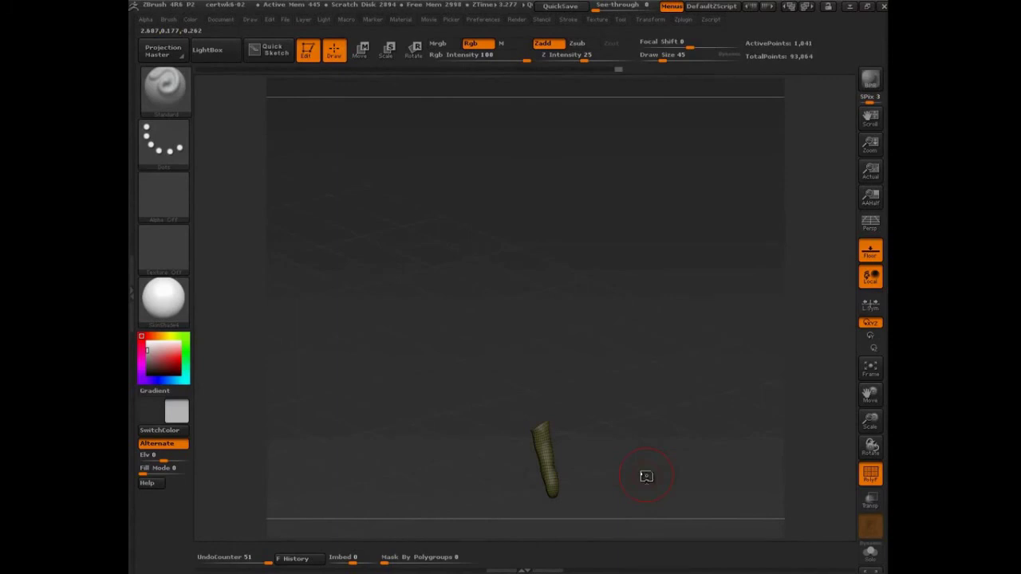
left_click(629, 397, "ctrl+shift")
mouse_move(647, 451)
left_mouse_down()
mouse_move(430, 440)
mouse_move(448, 438)
left_mouse_up()
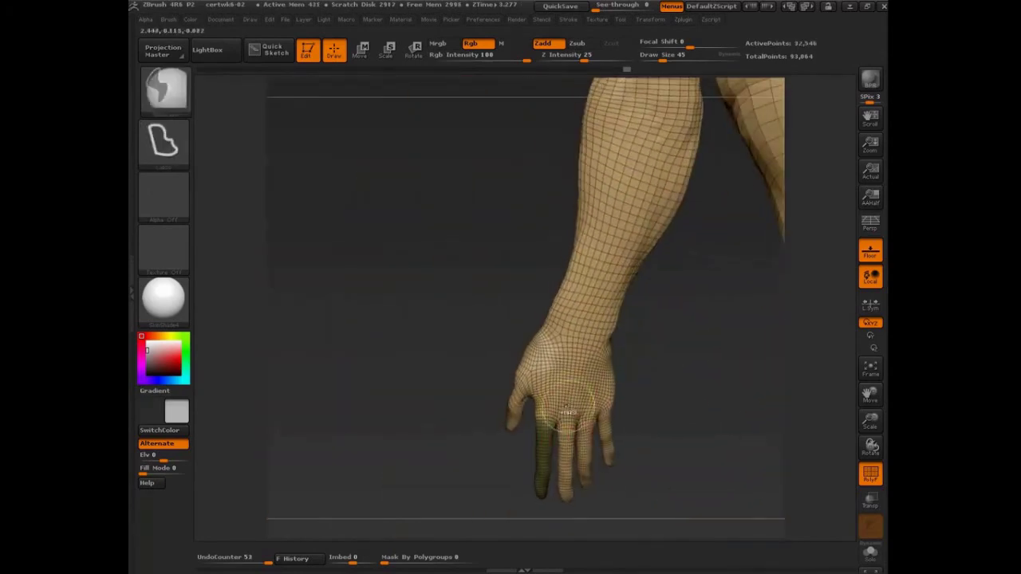
Step: Enter Transpose Rotate mode and invert the mask so only the index finger is left unmasked
mouse_move(657, 428)
left_mouse_down()
mouse_move(786, 423)
mouse_move(661, 396)
left_mouse_up()
left_click_drag(478, 455, 511, 505)
key("r")
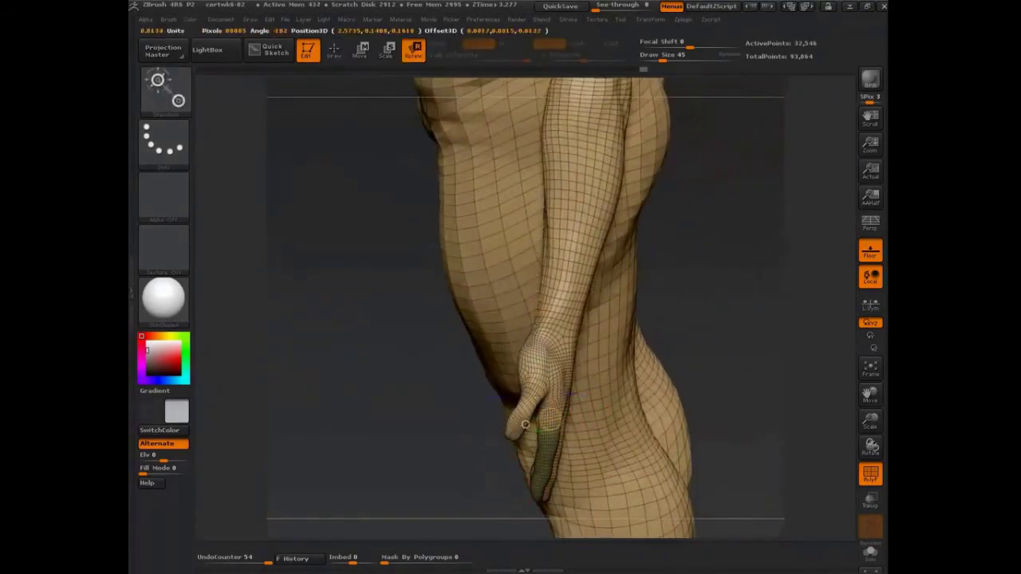
mouse_move(550, 421)
left_mouse_down()
mouse_move(766, 302)
mouse_move(779, 323)
mouse_move(771, 311)
mouse_move(756, 382)
mouse_move(758, 372)
left_mouse_up()
key("ctrl+z")
left_click(753, 341, "ctrl")
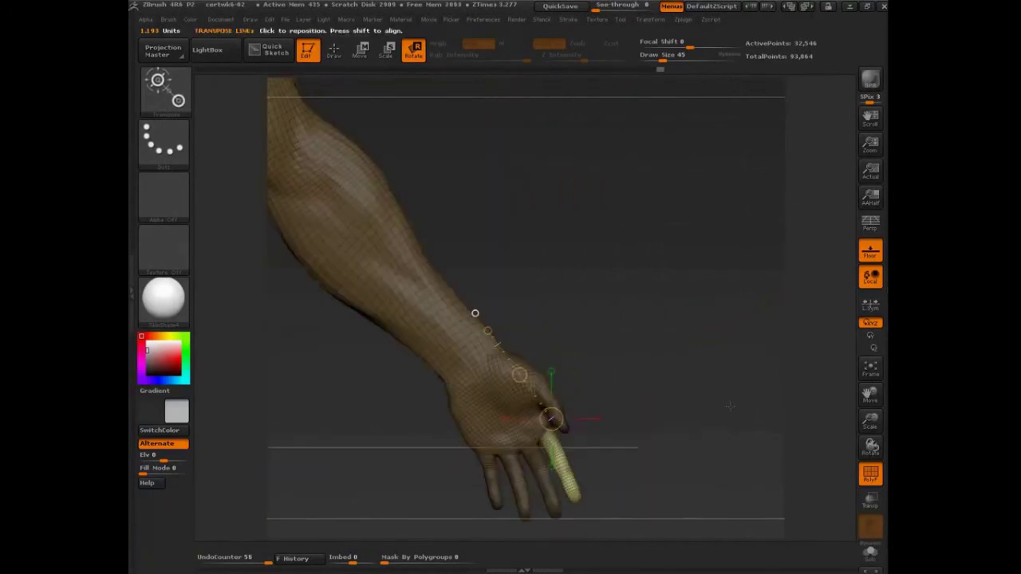
Step: Unmask the body and turn off the polyframe display on the figure
left_click_drag(730, 407, 662, 235, "alt")
left_click_drag(671, 387, 695, 272, "alt")
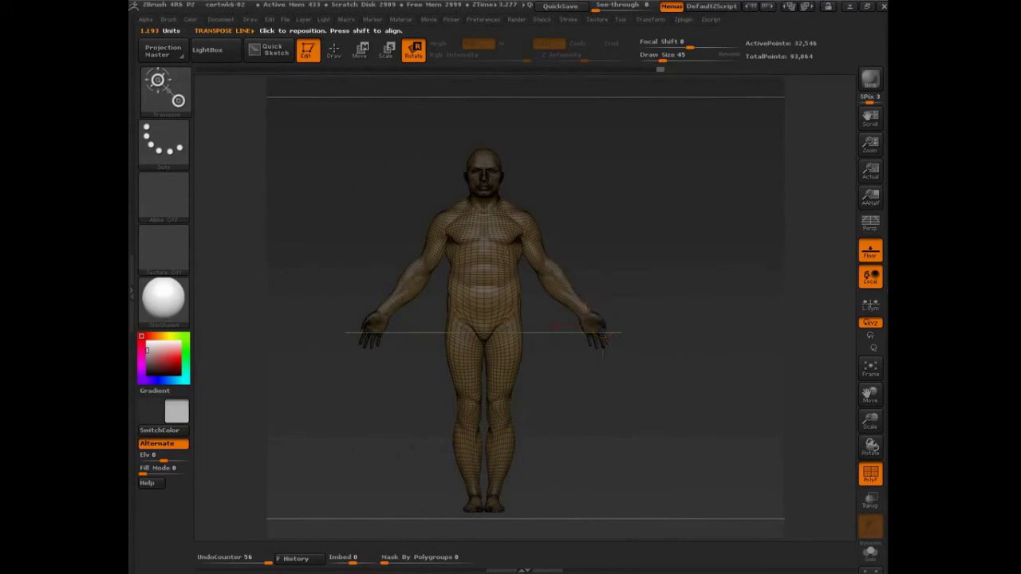
left_click_drag(594, 355, 584, 282, "alt")
left_click(589, 360, "ctrl")
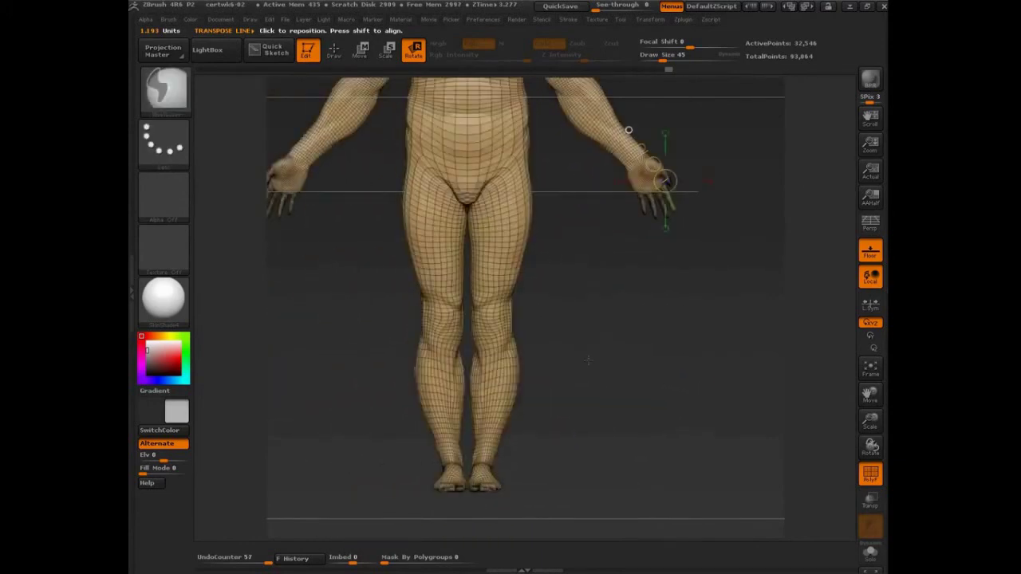
left_click_drag(588, 361, 579, 393, "alt")
key("shift+f")
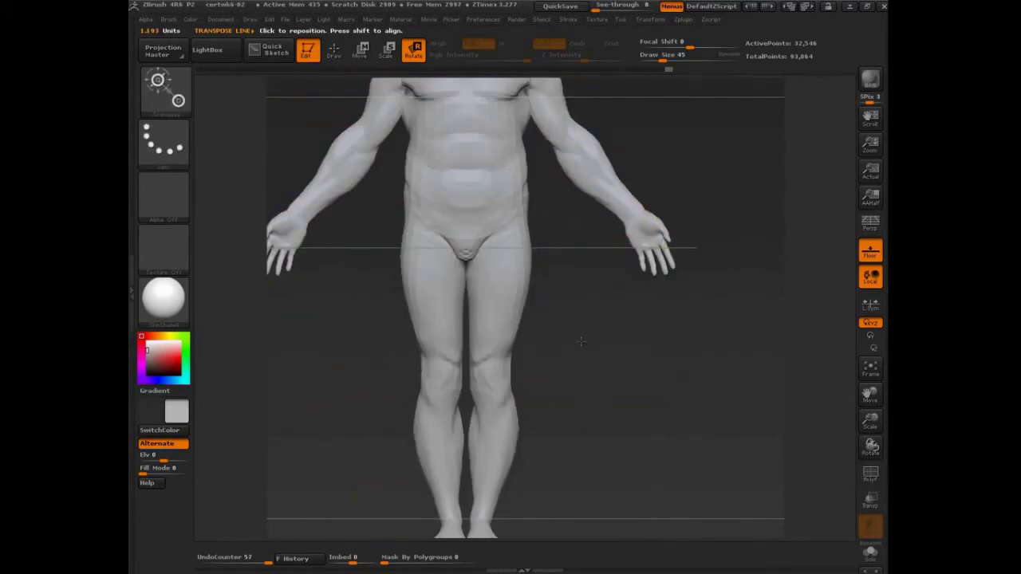